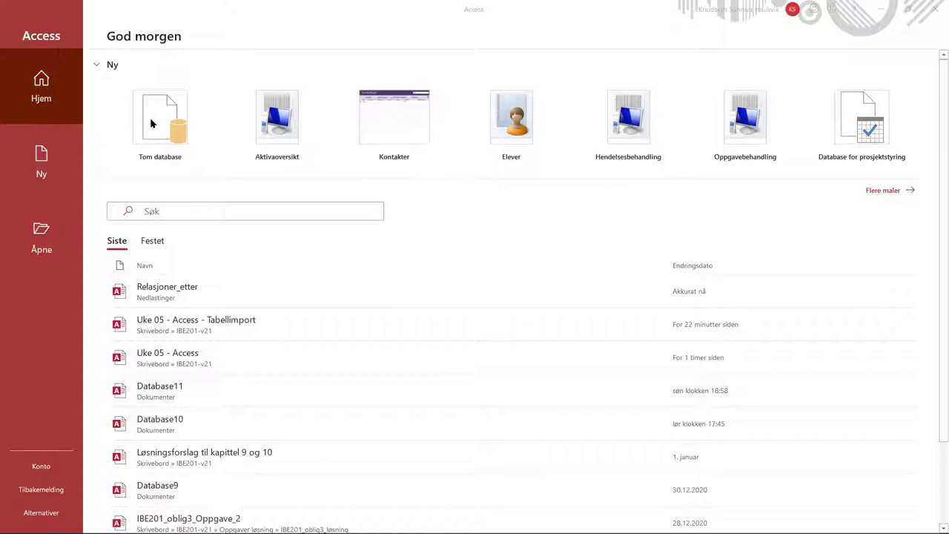
Step: Create a blank database named "Uke 05 - Access - Tabellimport fra database" in the IBE201-v21 folder and close its default table
click(152, 123)
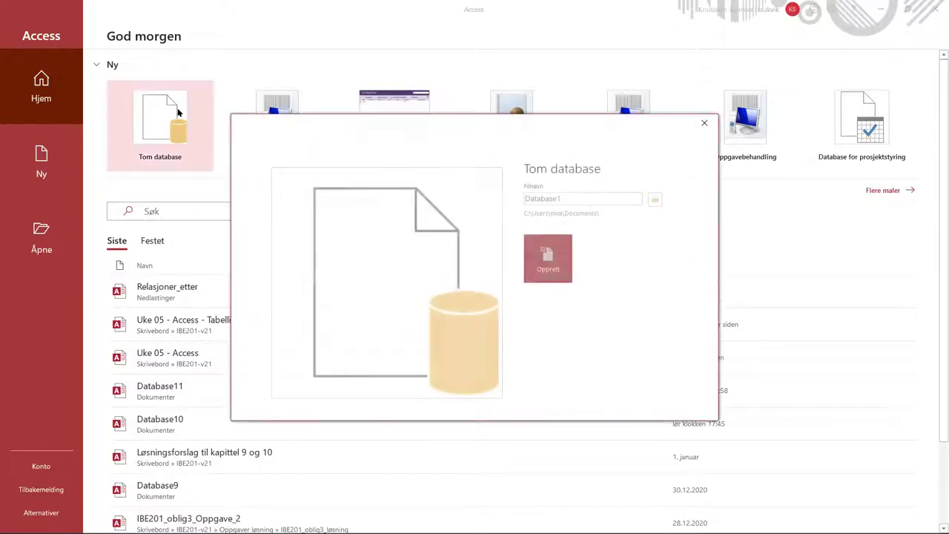
click(656, 200)
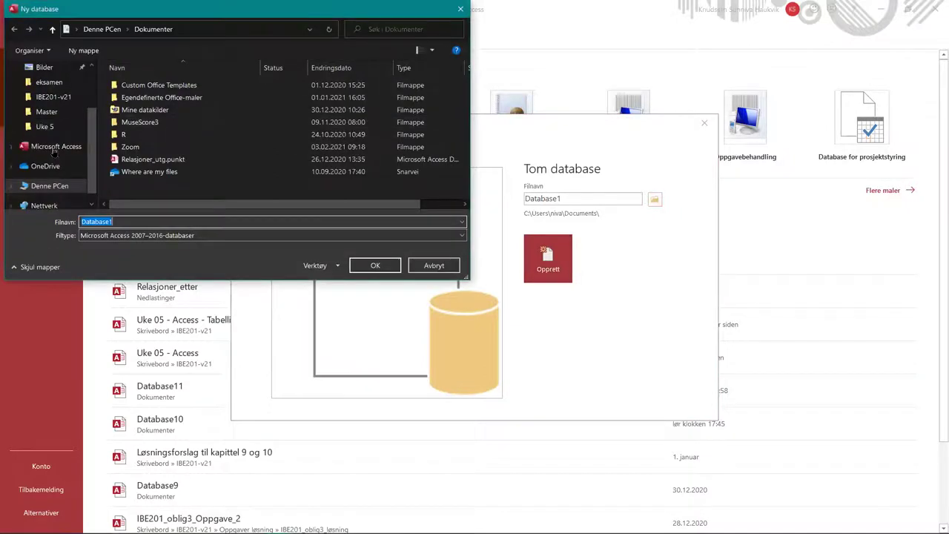
click(54, 97)
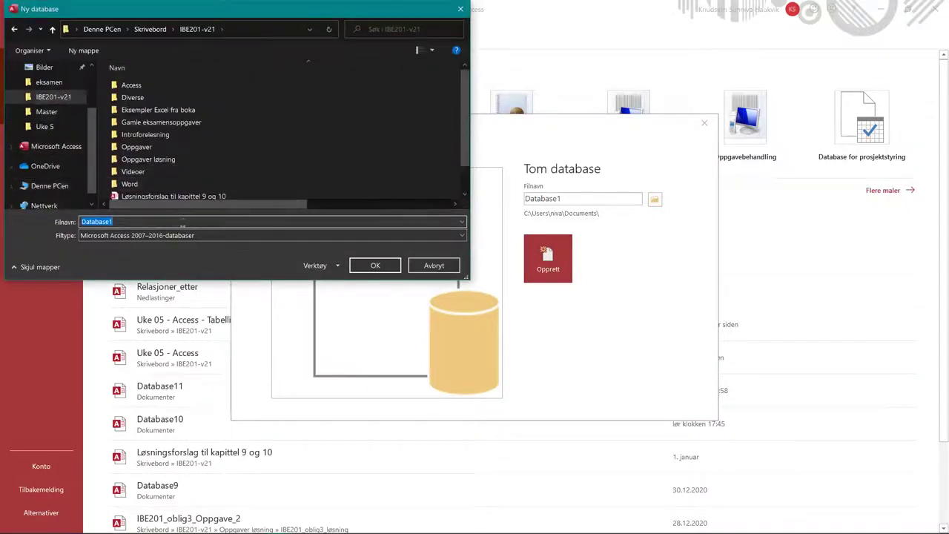
text(Uke 05 - Access)
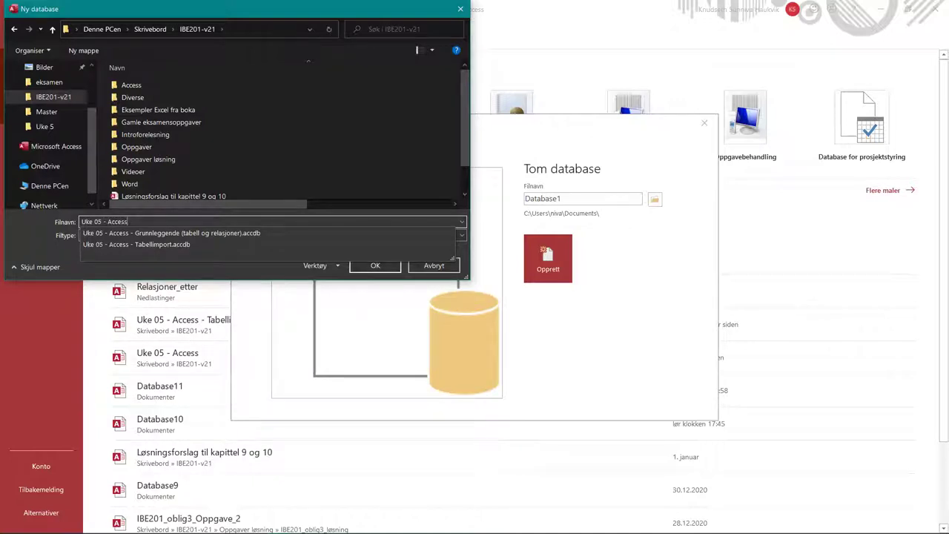
text( - Ta)
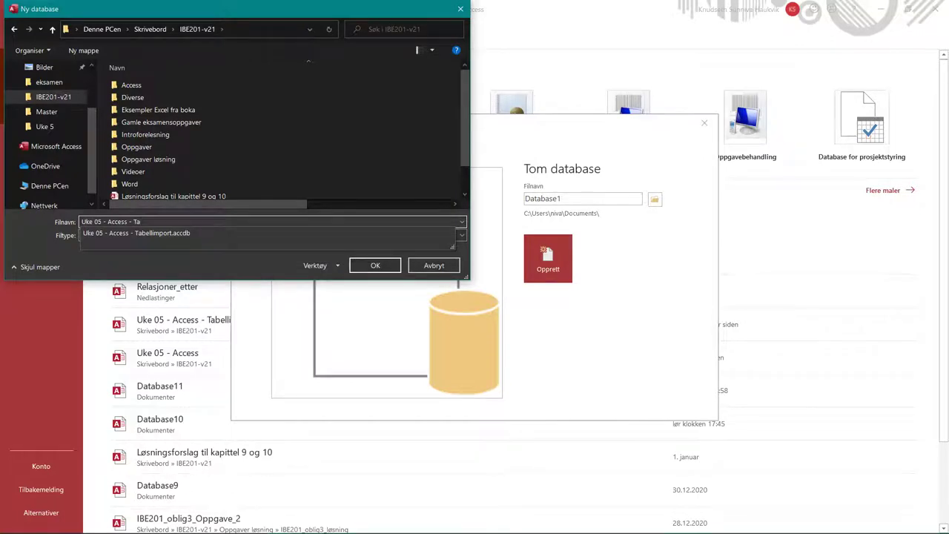
text(bellimport)
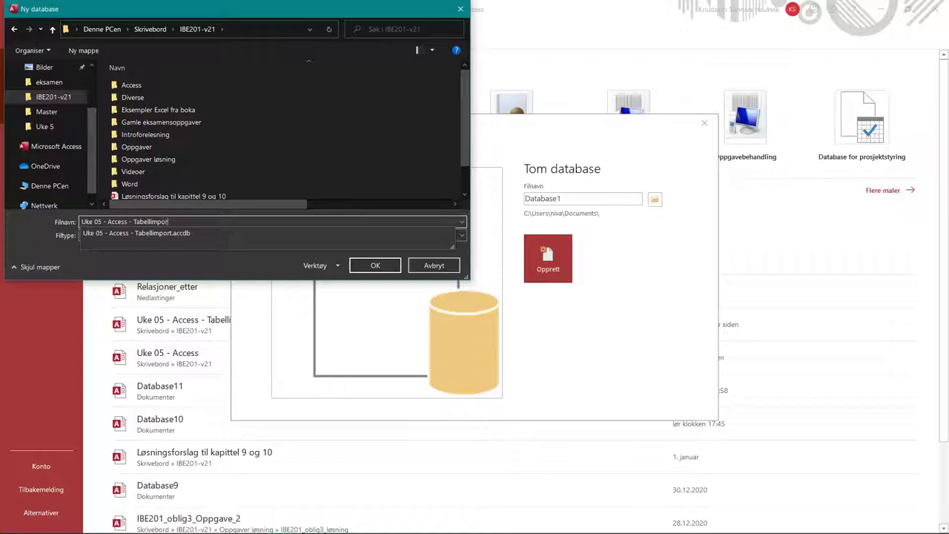
text( fra database)
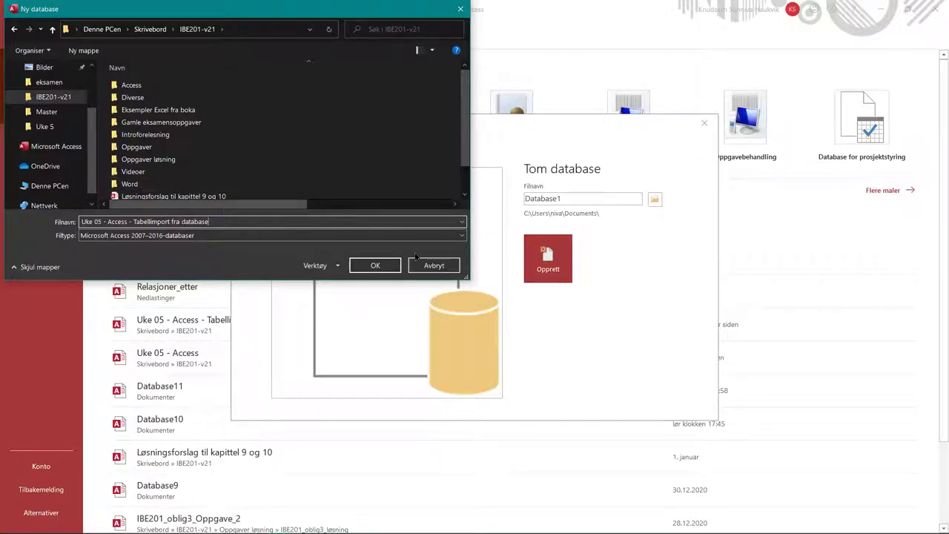
click(375, 265)
click(552, 258)
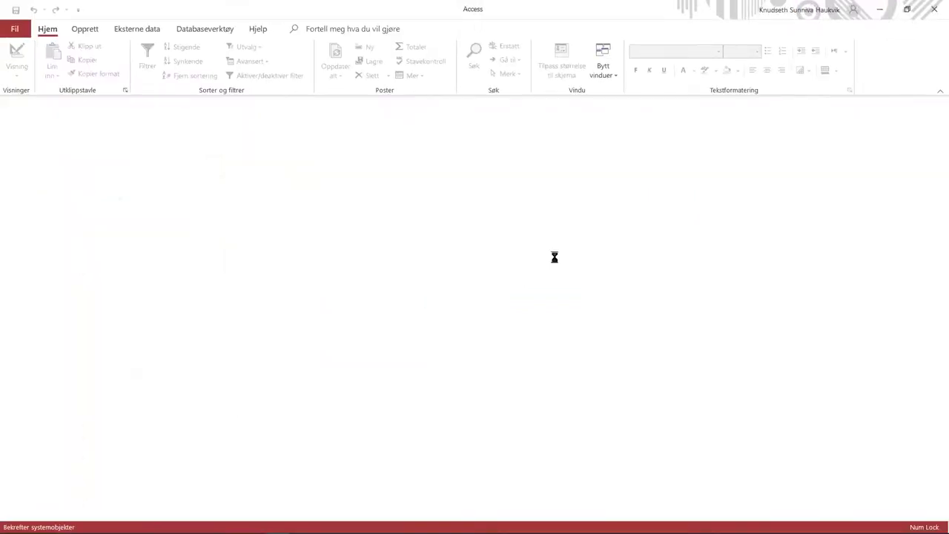
right_click(131, 101)
click(141, 125)
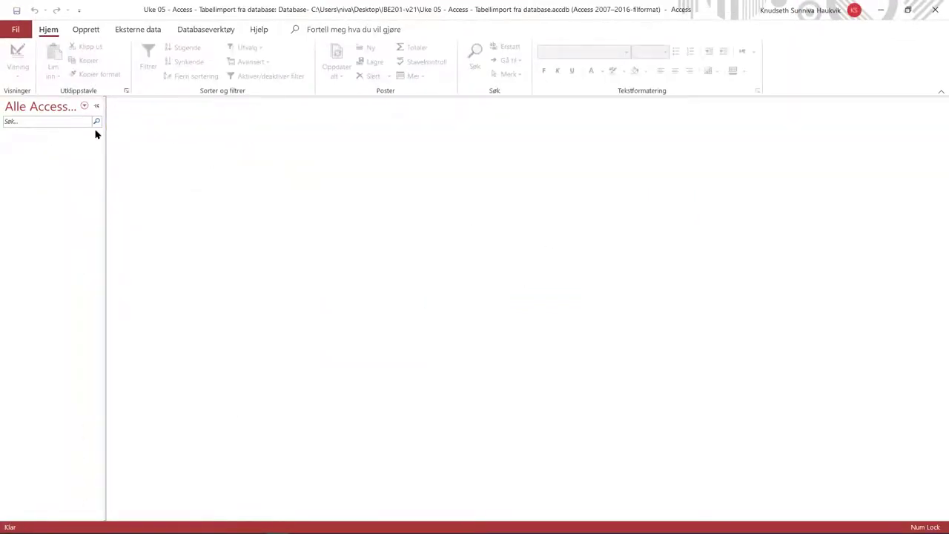
Step: Start an import from an Access database, using "Løsningsforslag til kapittel 9 og 10" in the IBE201-v21 folder as the source
click(135, 29)
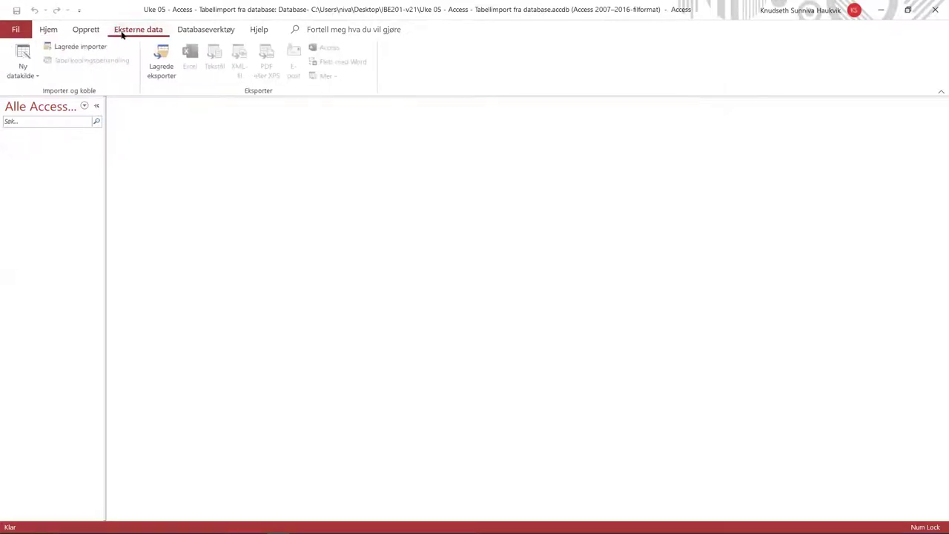
click(26, 69)
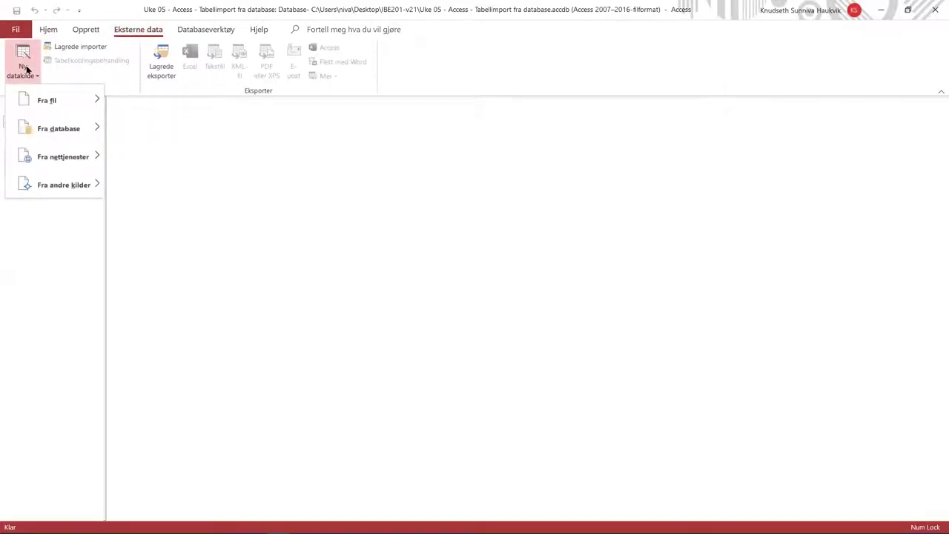
mouse_move(58, 129)
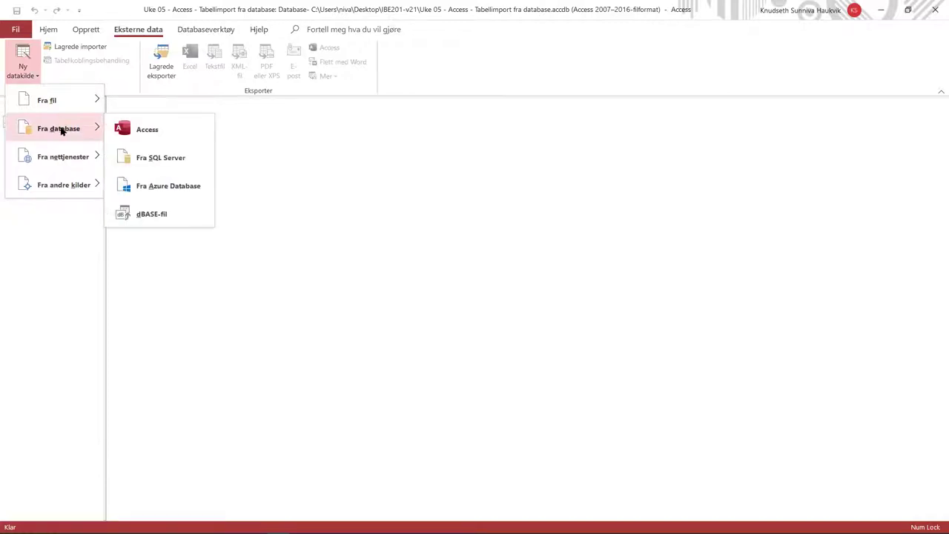
click(156, 130)
click(632, 197)
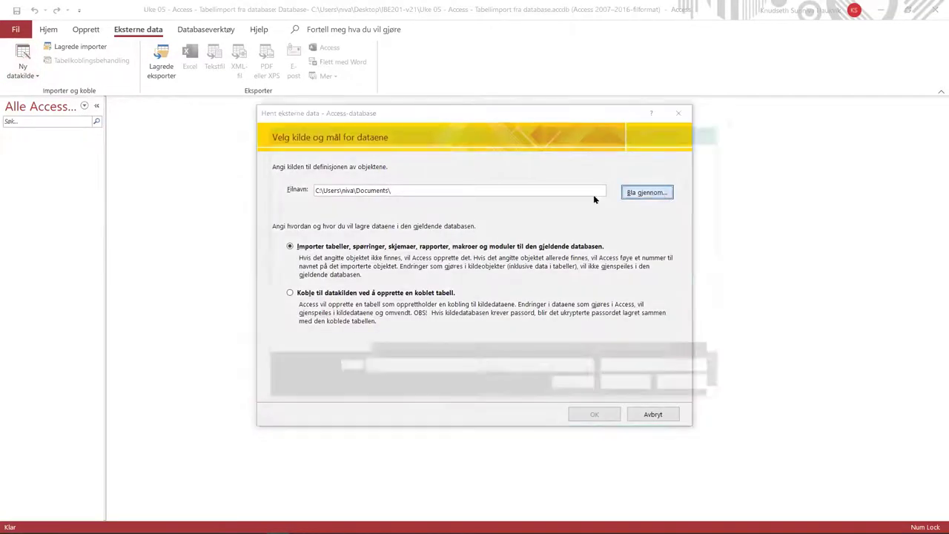
click(310, 249)
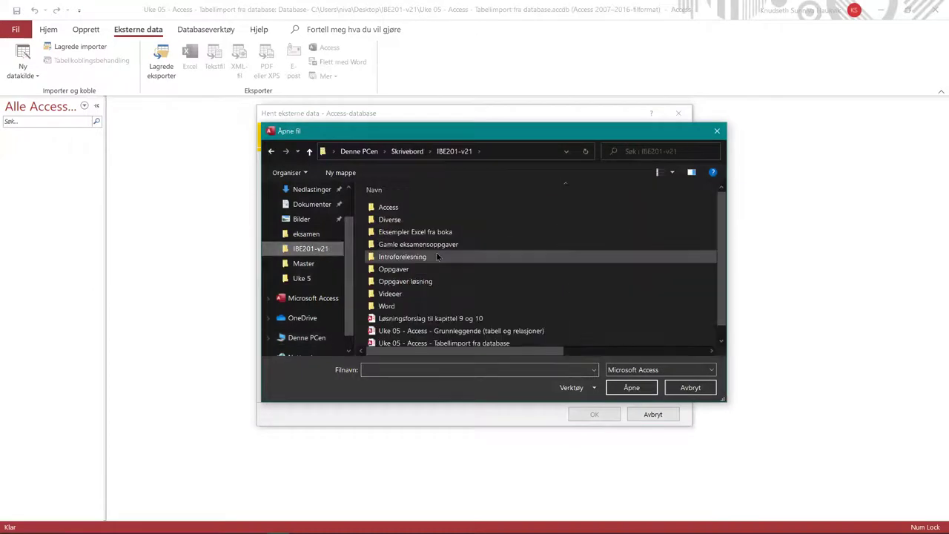
scroll(438, 257, down, 1)
click(438, 302)
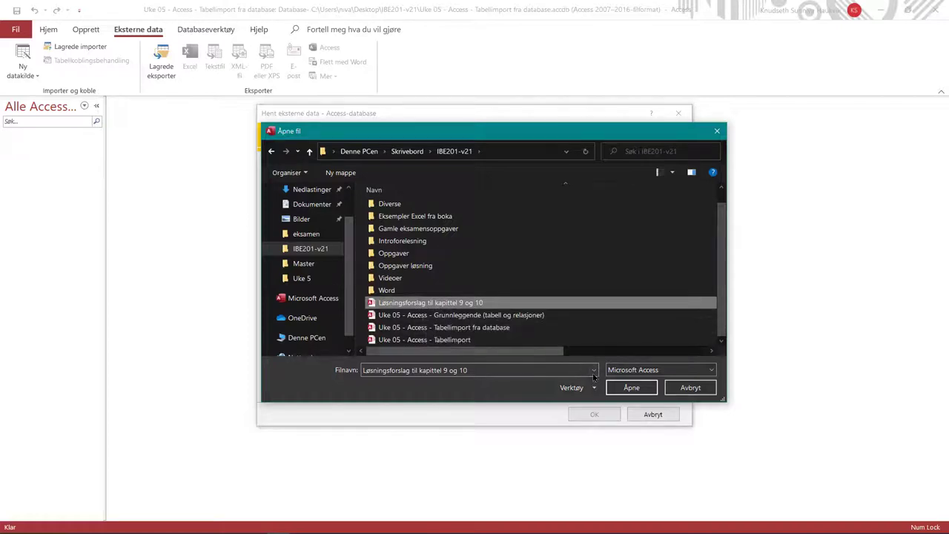
click(617, 388)
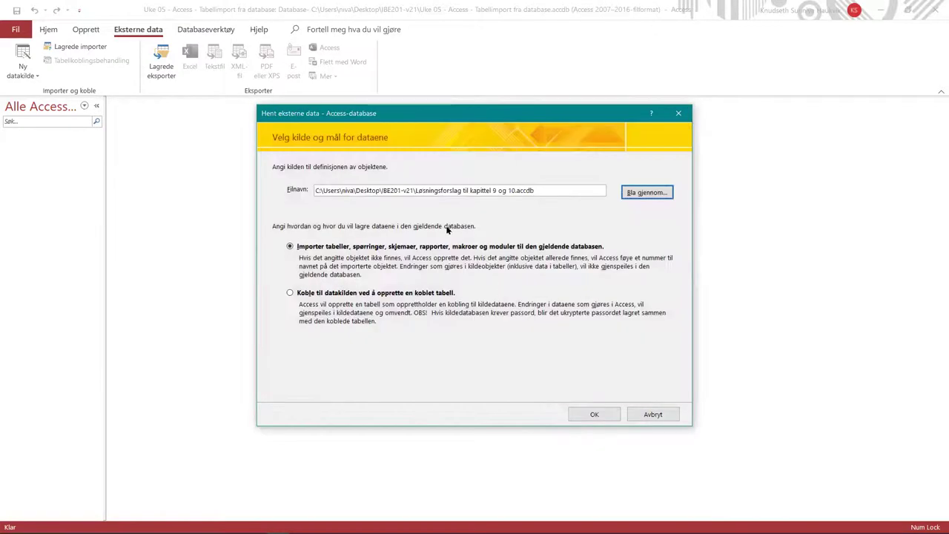
click(594, 412)
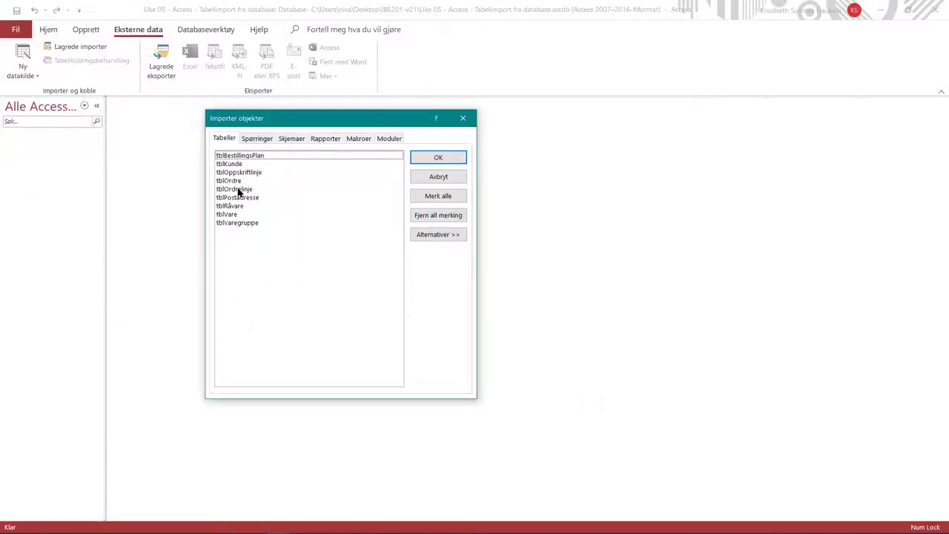
Step: Import all the source database's tables with definition and data, without saving the import steps
click(429, 198)
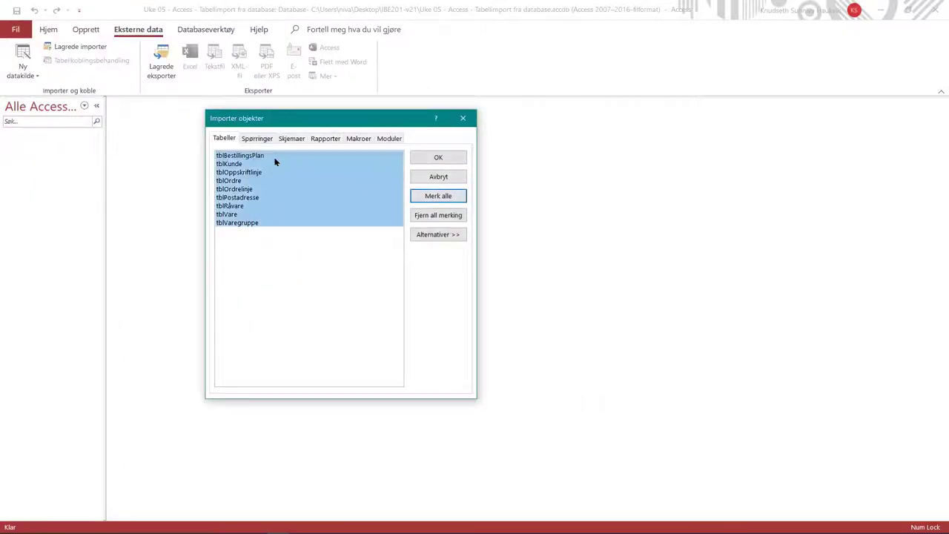
click(256, 139)
click(226, 138)
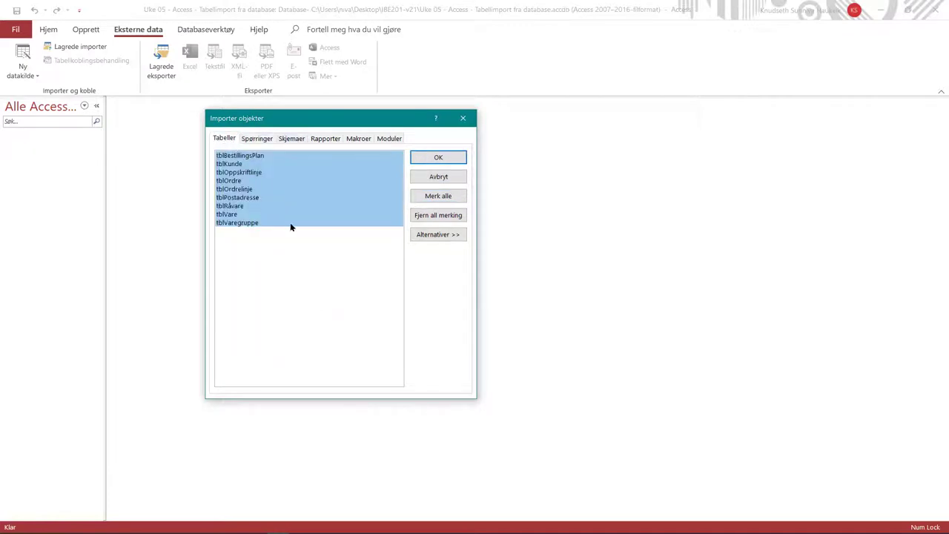
click(443, 235)
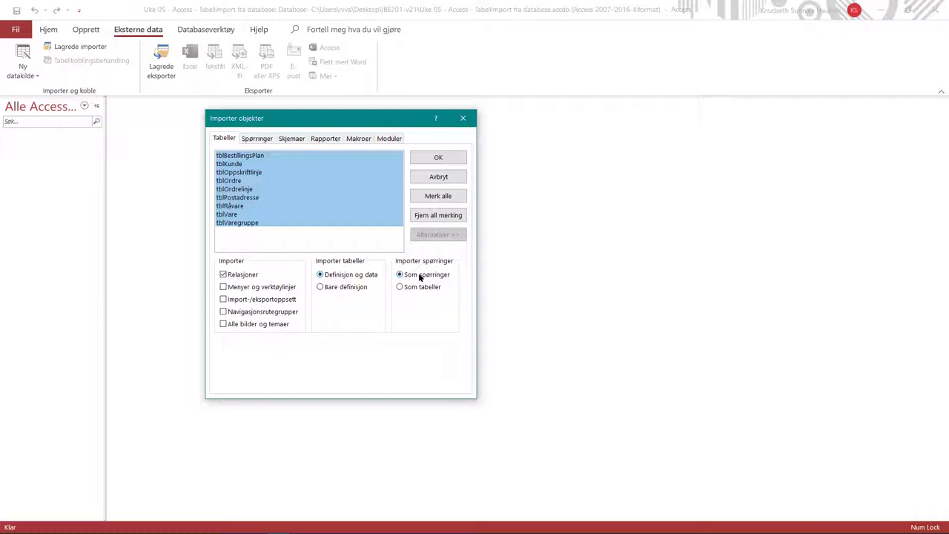
click(225, 276)
click(439, 158)
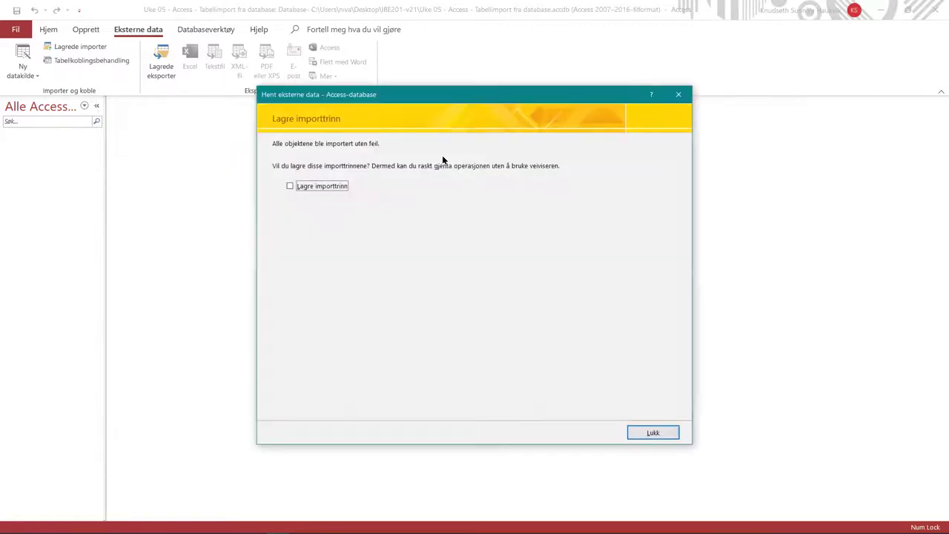
click(664, 436)
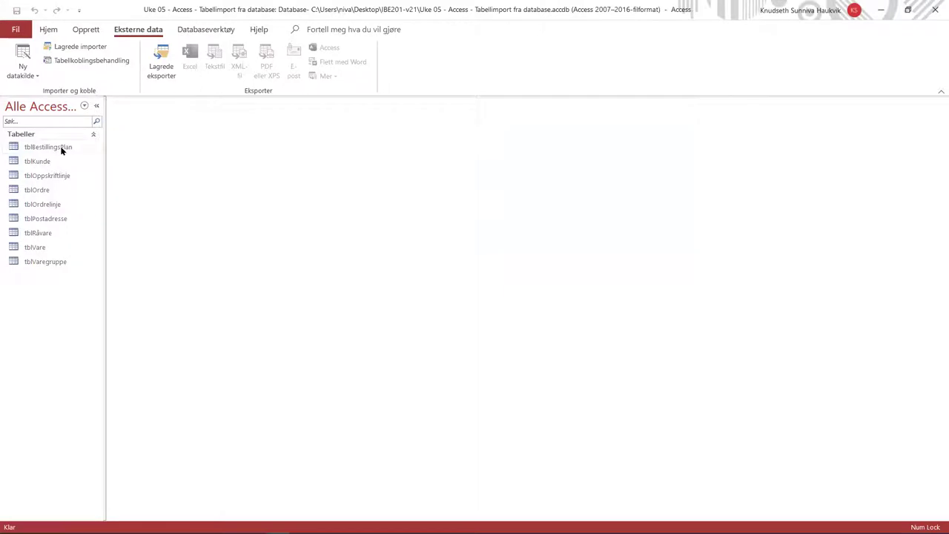
Step: Open the imported tblVare table to check its fields, and open tblOrdre to view the orders
double_click(49, 248)
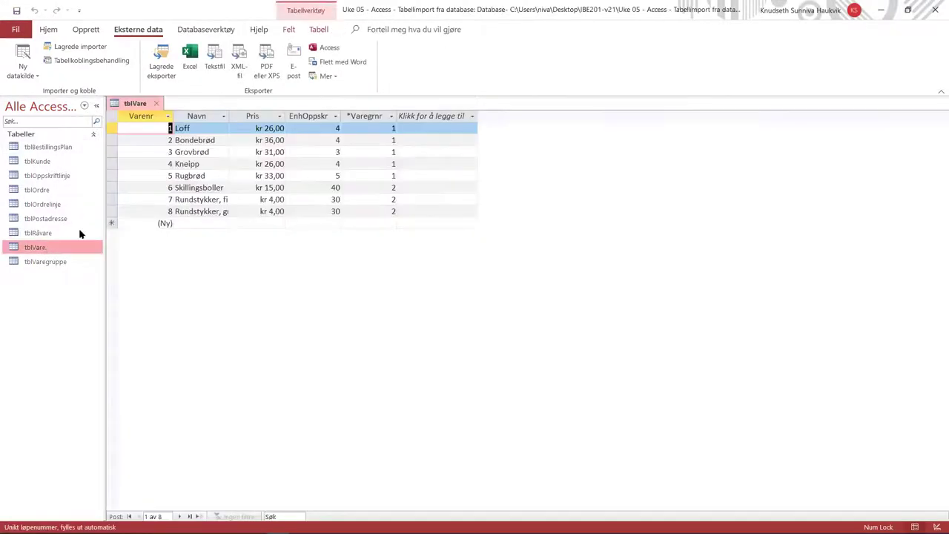
key(Tab)
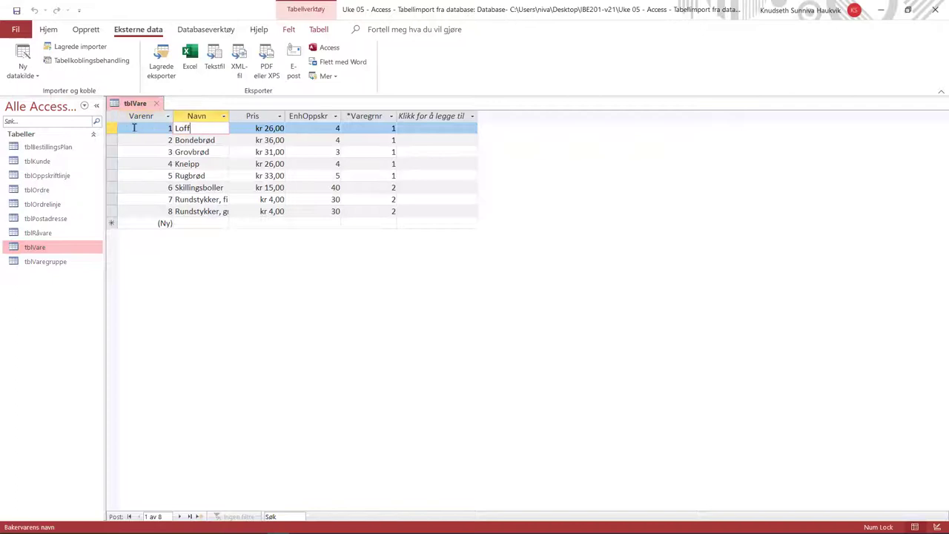
click(257, 129)
click(303, 129)
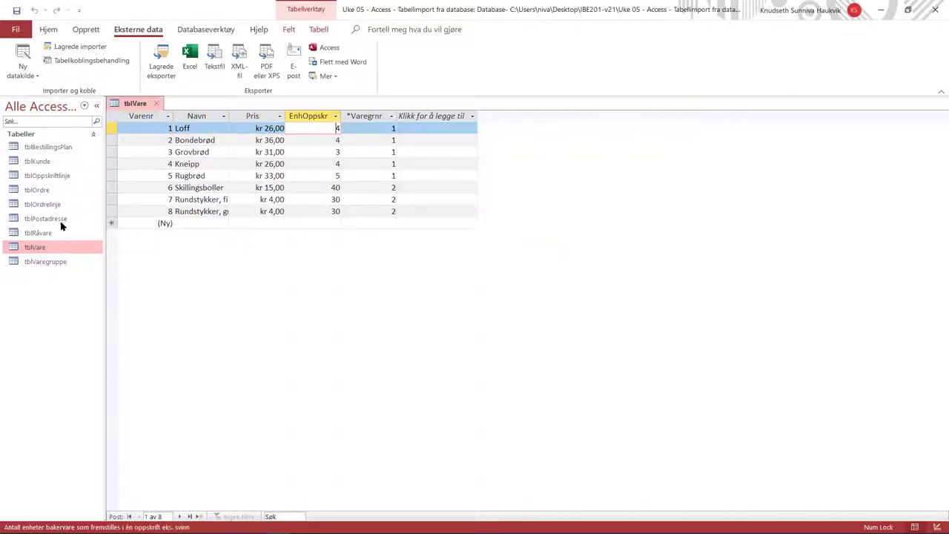
double_click(41, 190)
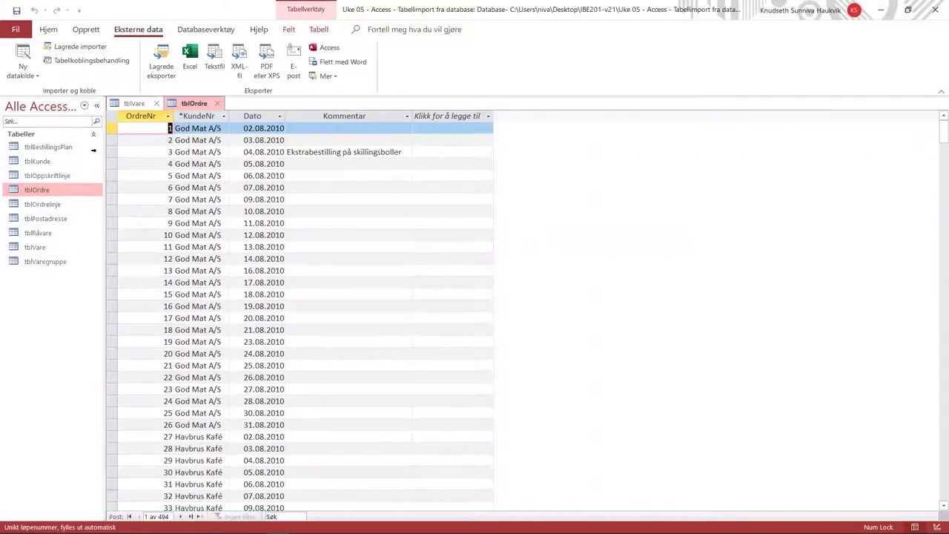
Step: Open tblOppskriftlinje and examine its records and the lookup lists of the Varenr and Råvarenr fields
double_click(59, 175)
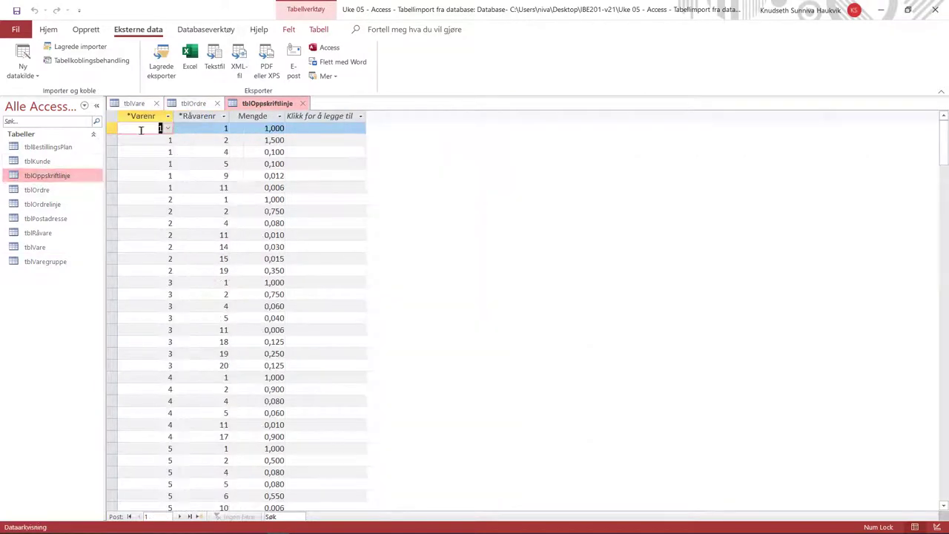
click(216, 128)
click(267, 129)
click(301, 129)
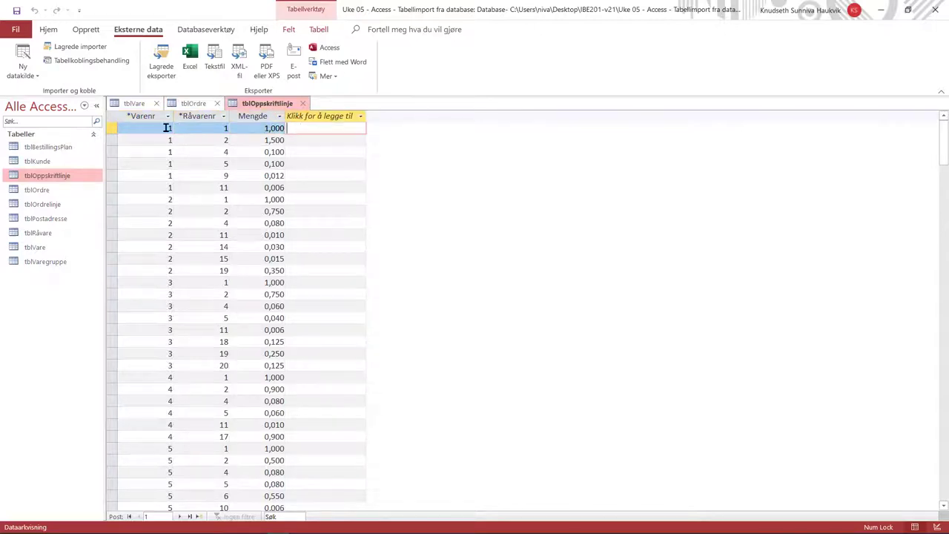
click(168, 129)
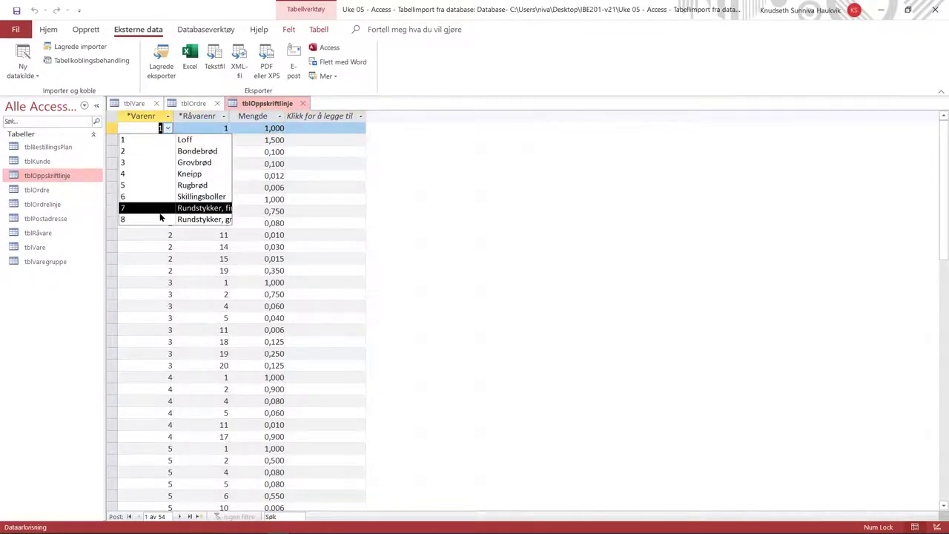
click(225, 127)
click(224, 129)
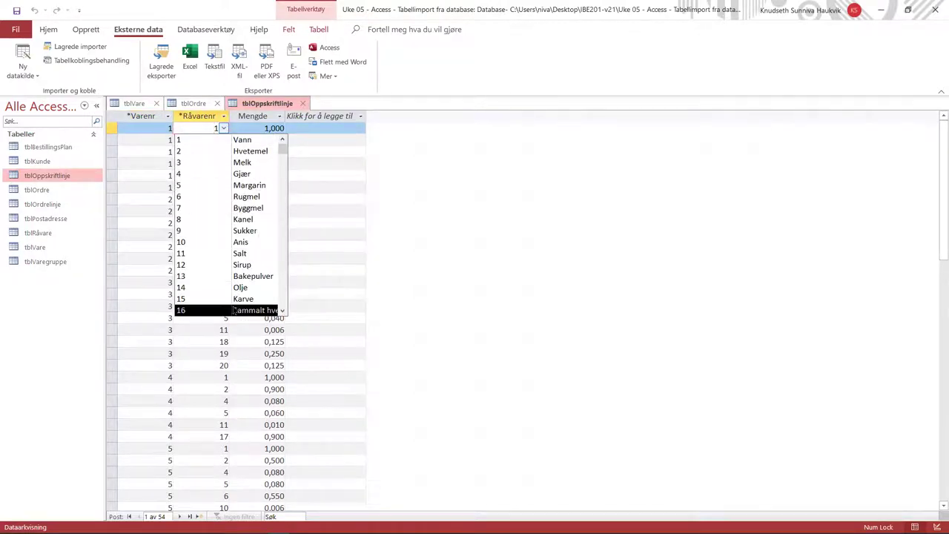
scroll(226, 175, down, 1)
scroll(226, 185, up, 1)
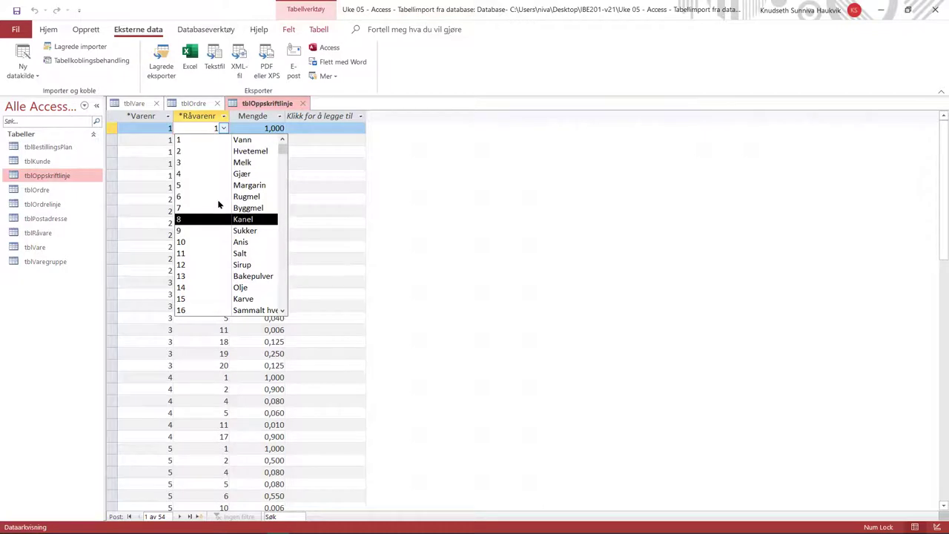
click(135, 128)
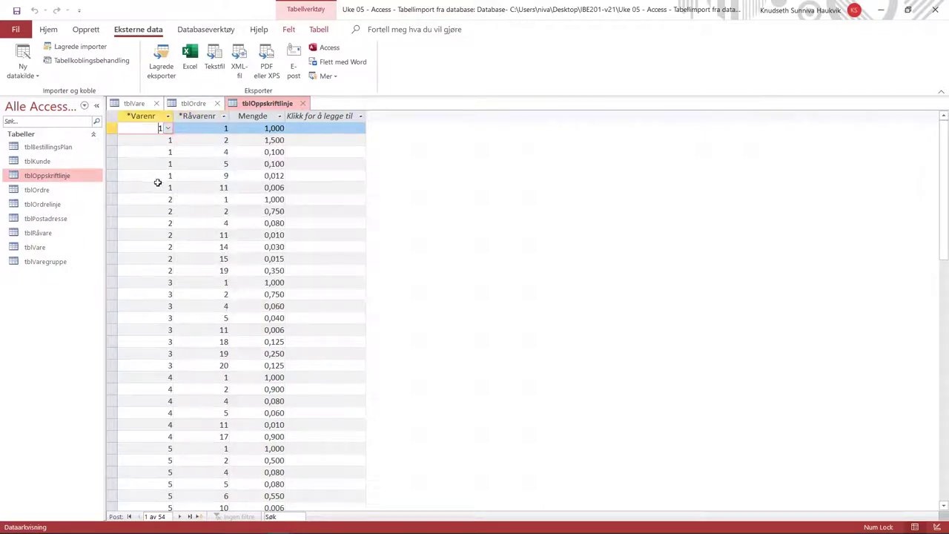
scroll(166, 205, down, 5)
scroll(166, 205, up, 5)
Step: Close the open tables tblOppskriftlinje, tblOrdre and tblVare
right_click(291, 103)
click(264, 105)
click(306, 104)
click(218, 103)
click(158, 104)
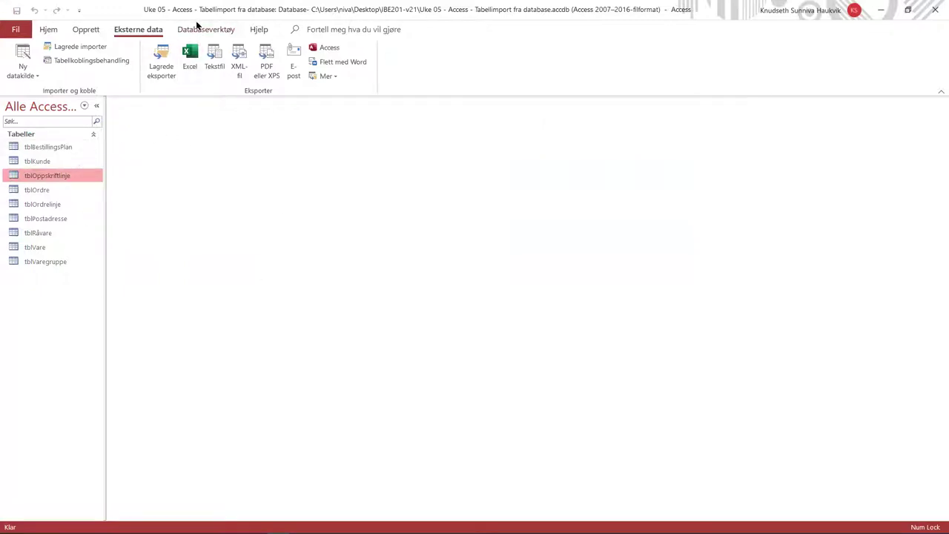
Step: Open tblKunde and tblOrdre and compare the customer records with the KundeNr field of the orders
double_click(53, 160)
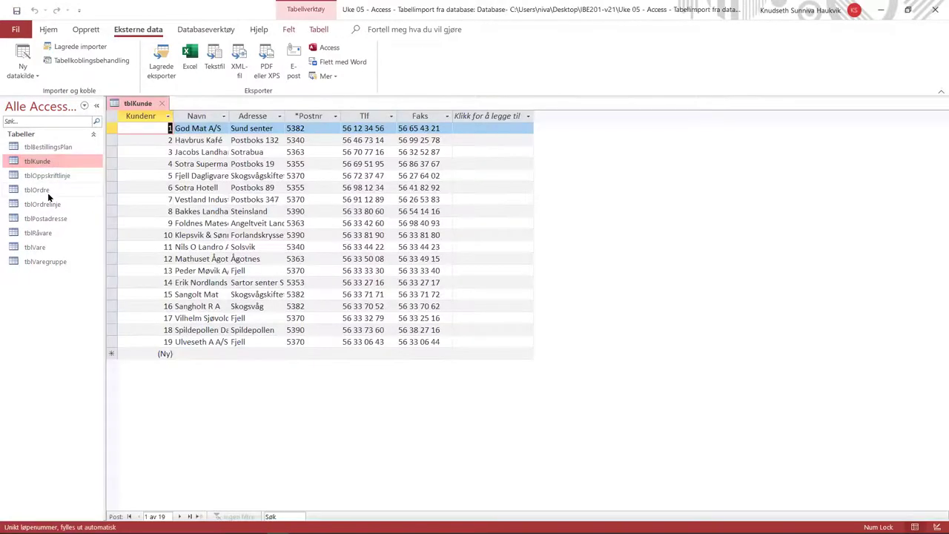
double_click(39, 191)
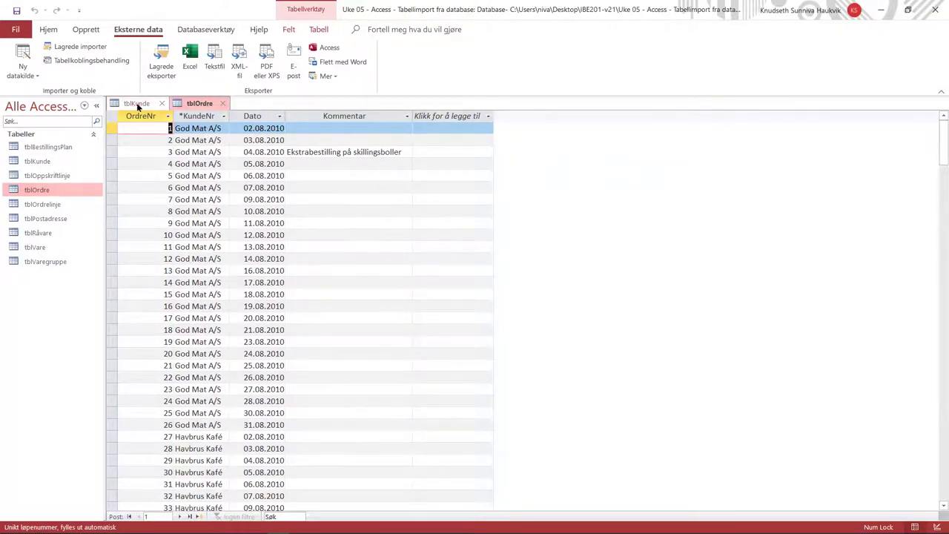
click(138, 104)
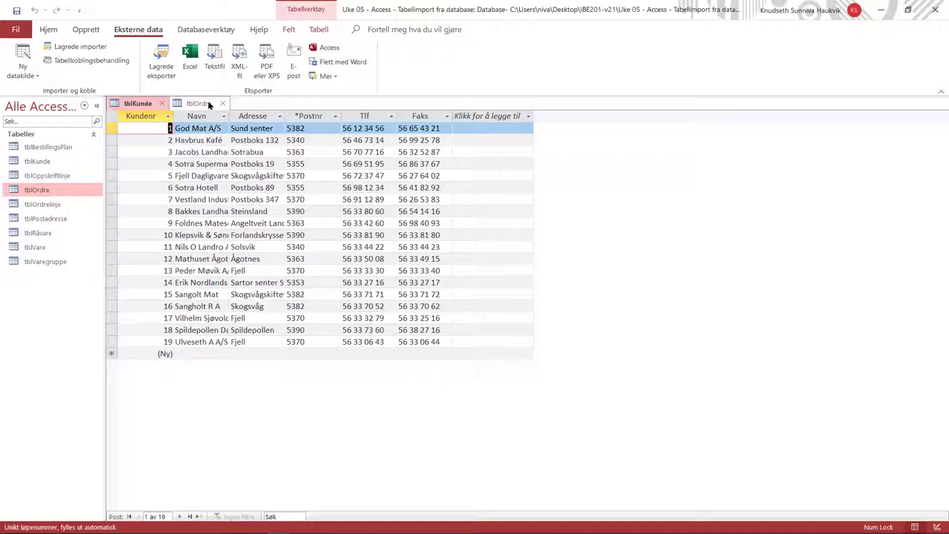
click(209, 105)
click(148, 104)
Step: Open tblVare and tblVaregruppe, and check the data type of the Varegrnr primary key in tblVaregruppe's design view
double_click(55, 244)
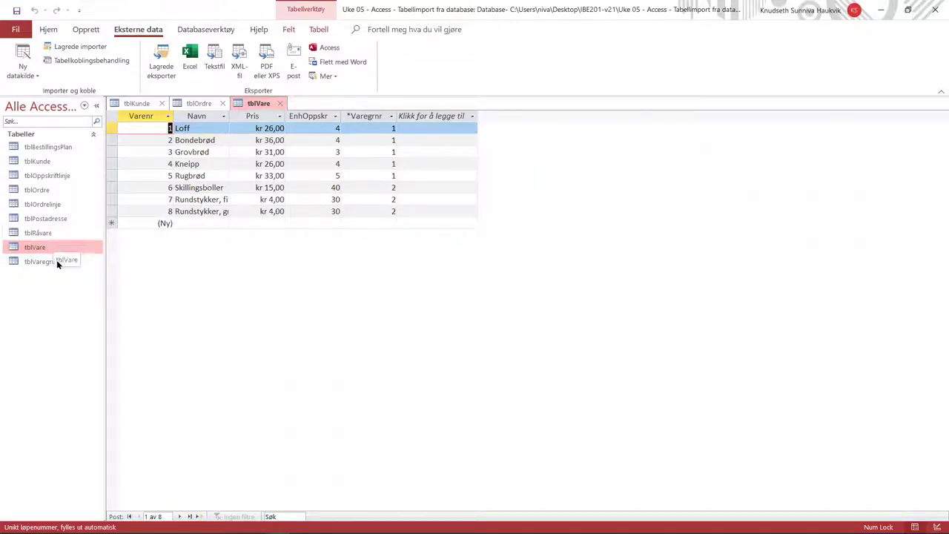
click(57, 262)
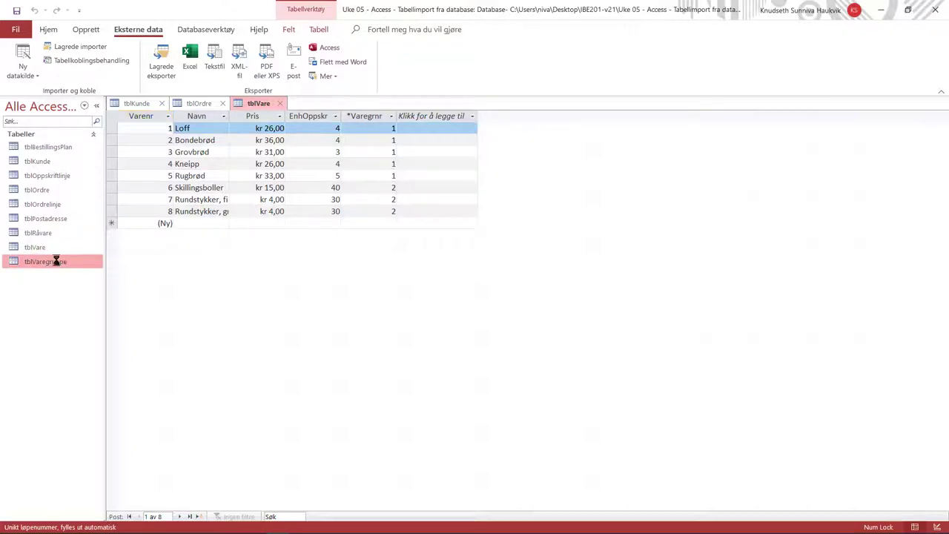
double_click(57, 262)
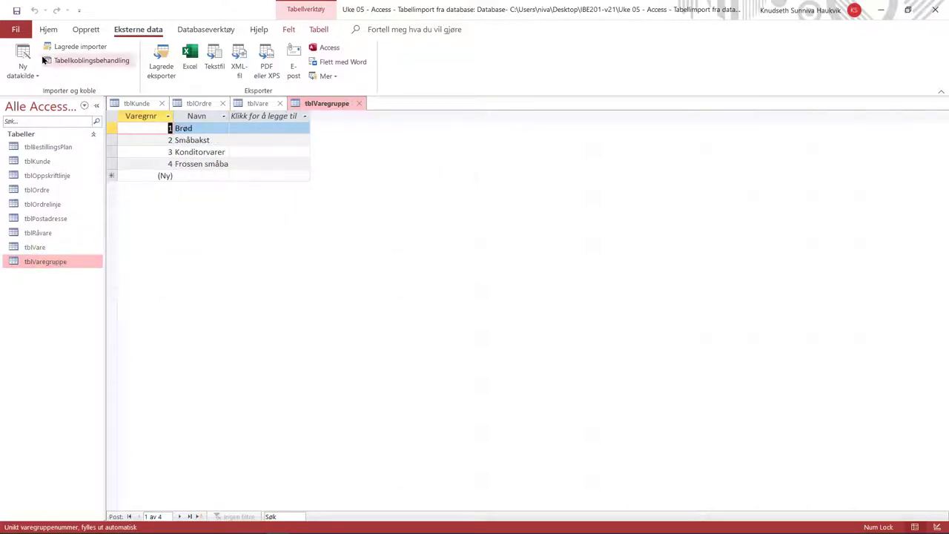
click(289, 29)
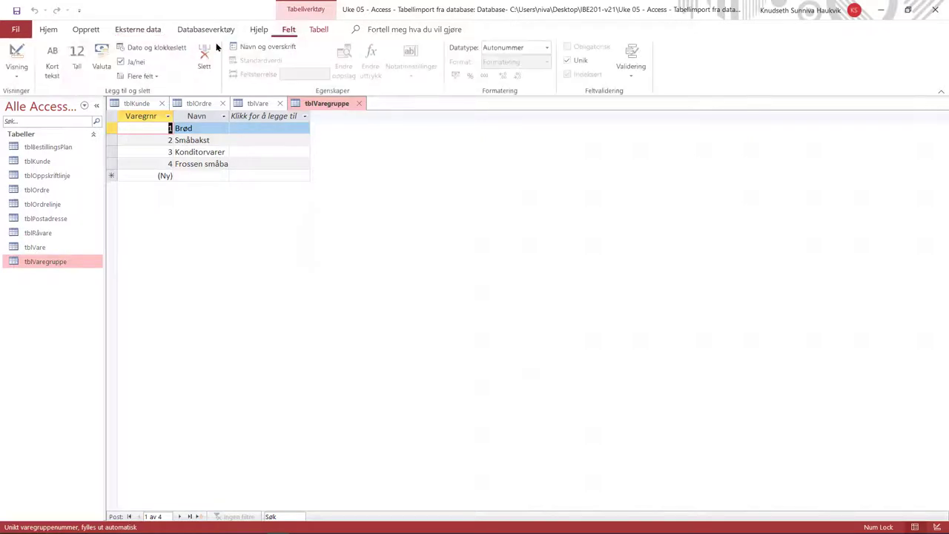
click(17, 58)
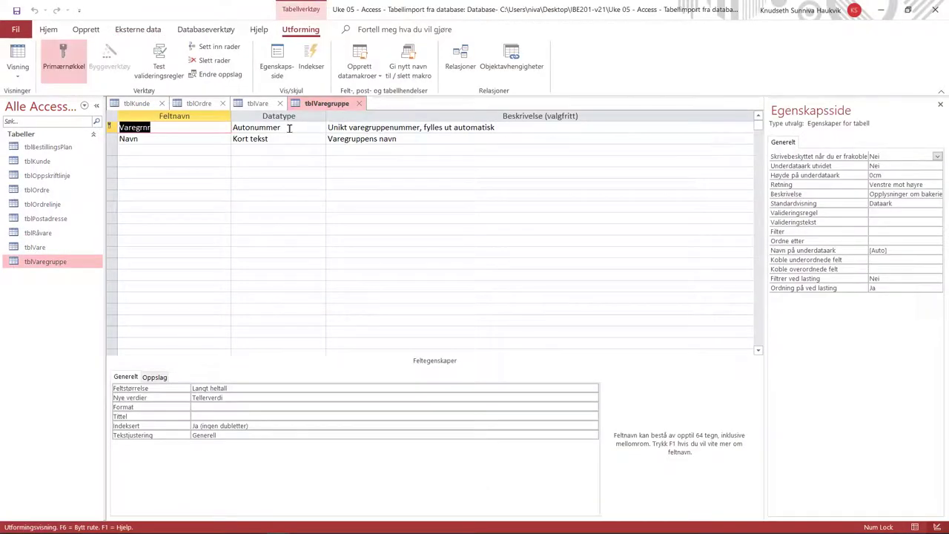
click(293, 127)
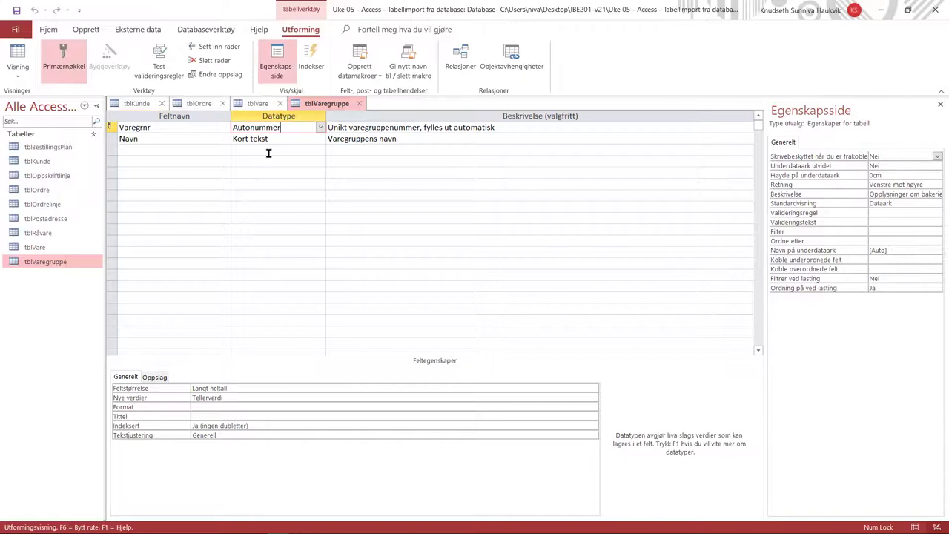
Step: Show tblVare in design view and check the data types of *Varegrnr and Navn, including Navn's field size
click(259, 103)
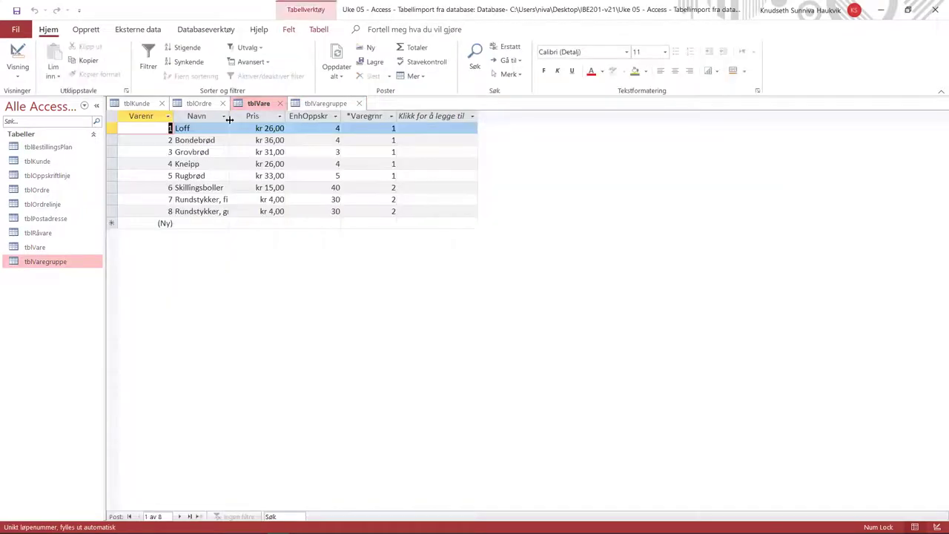
click(18, 56)
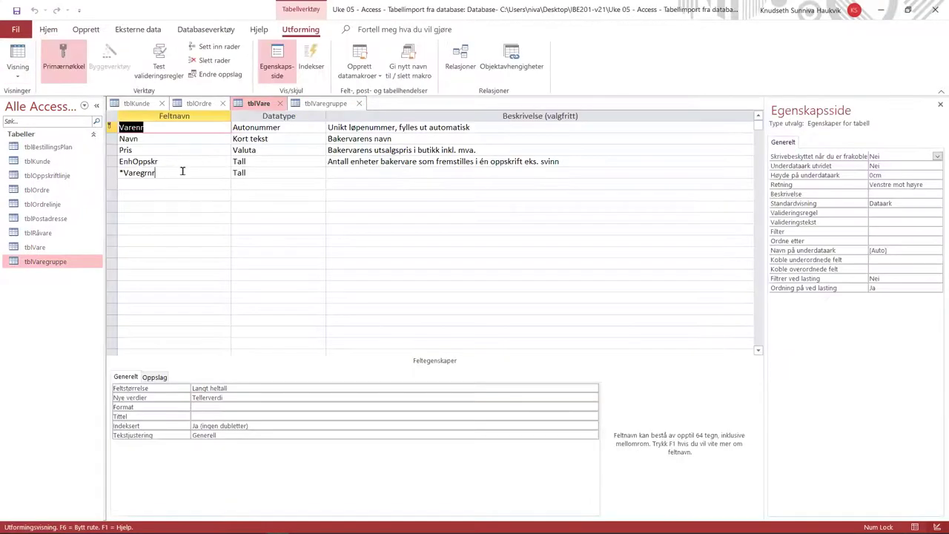
click(267, 173)
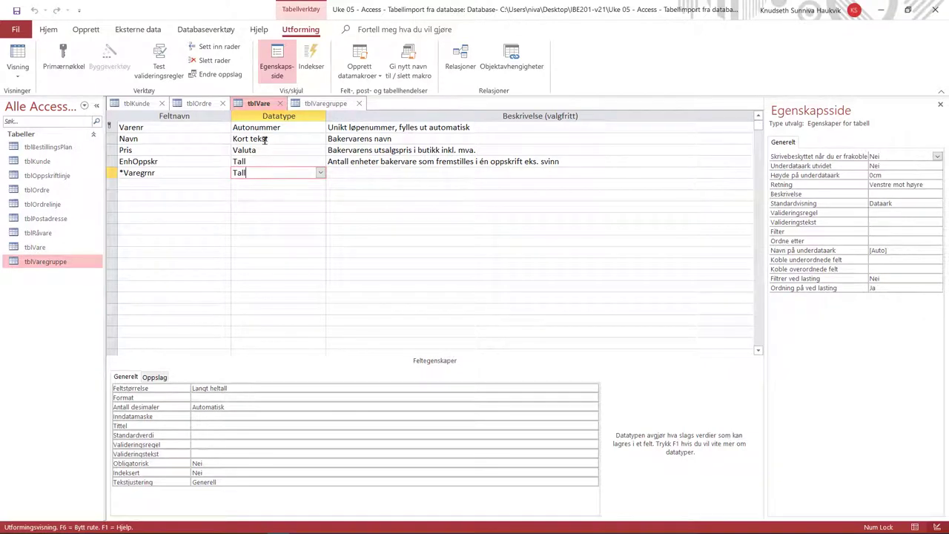
click(267, 138)
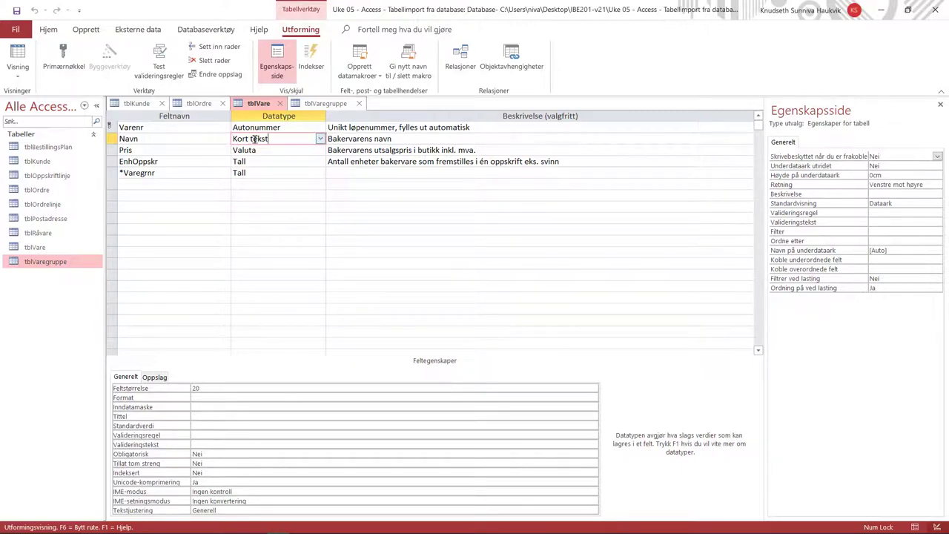
click(214, 388)
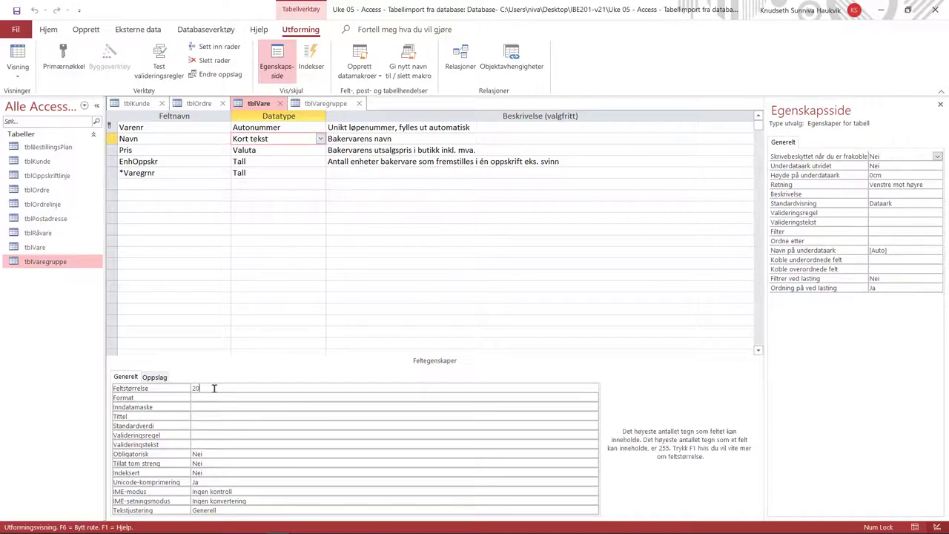
Step: Close all the open tables
click(283, 104)
click(222, 103)
click(161, 103)
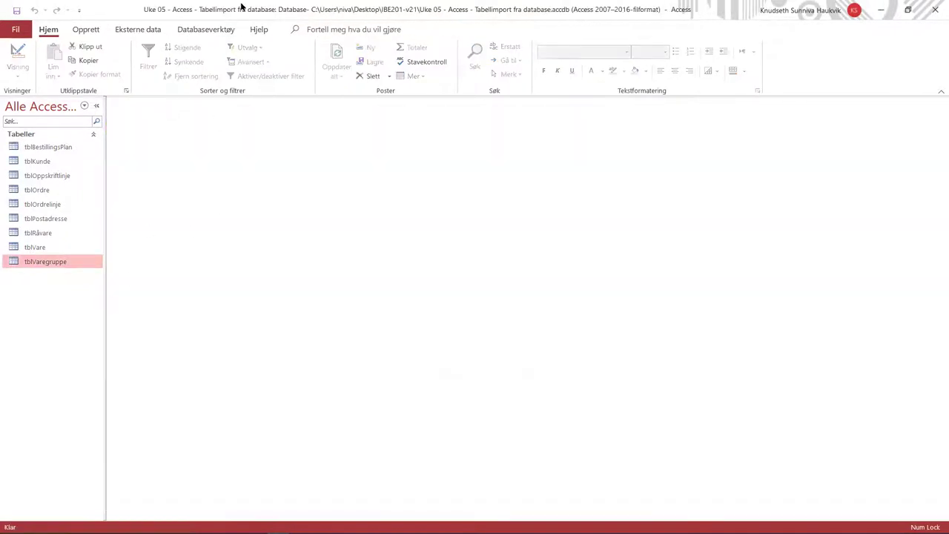
Step: Open the database relationships and add all nine tables, from tblBestillingsPlan to tblVaregruppe, to the layout
click(191, 29)
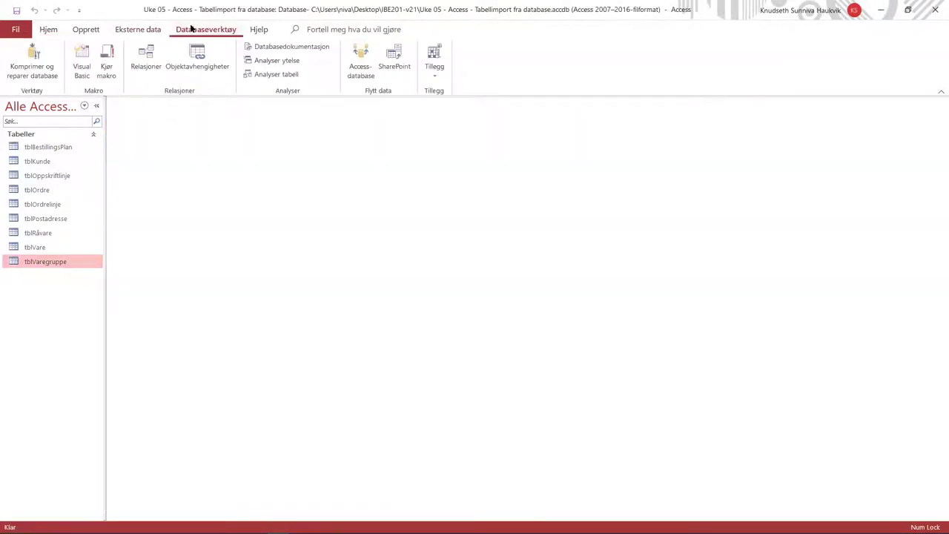
click(146, 56)
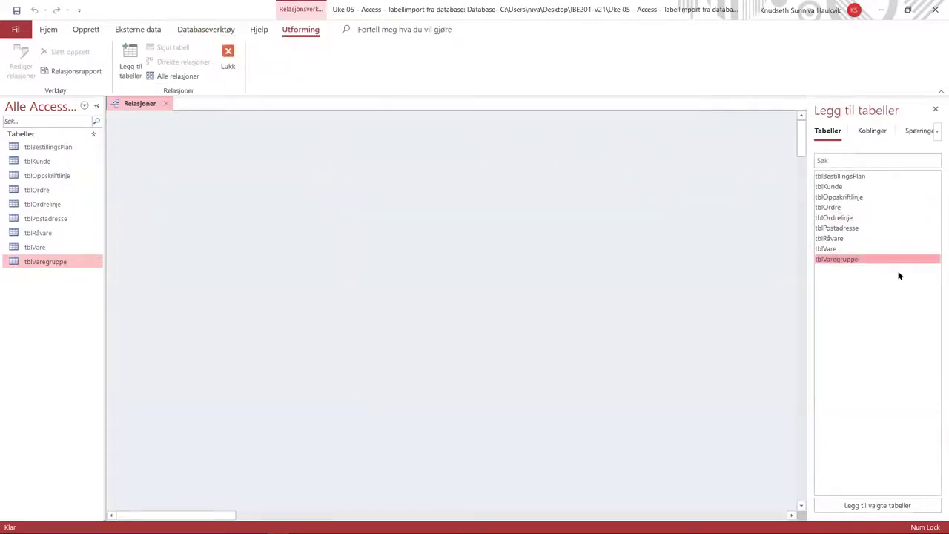
click(833, 177)
shift+click(852, 259)
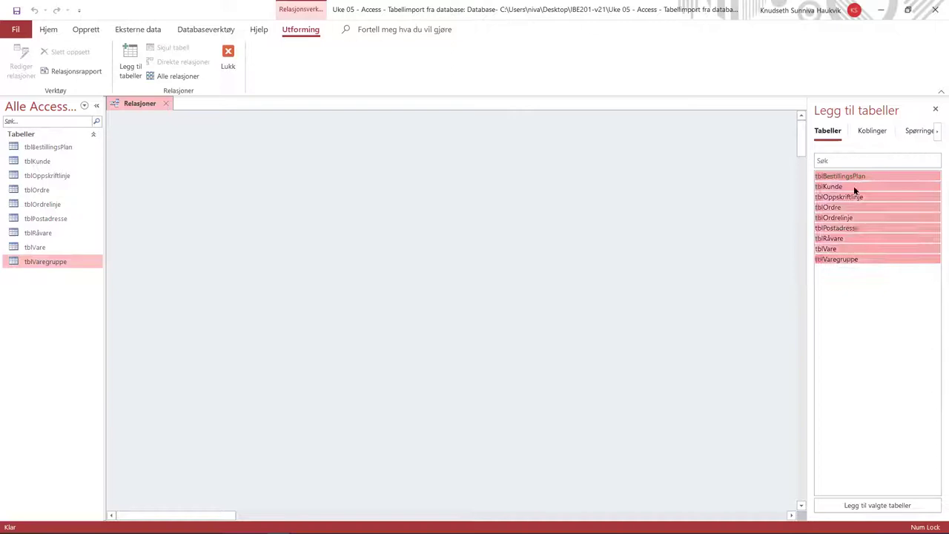
click(862, 506)
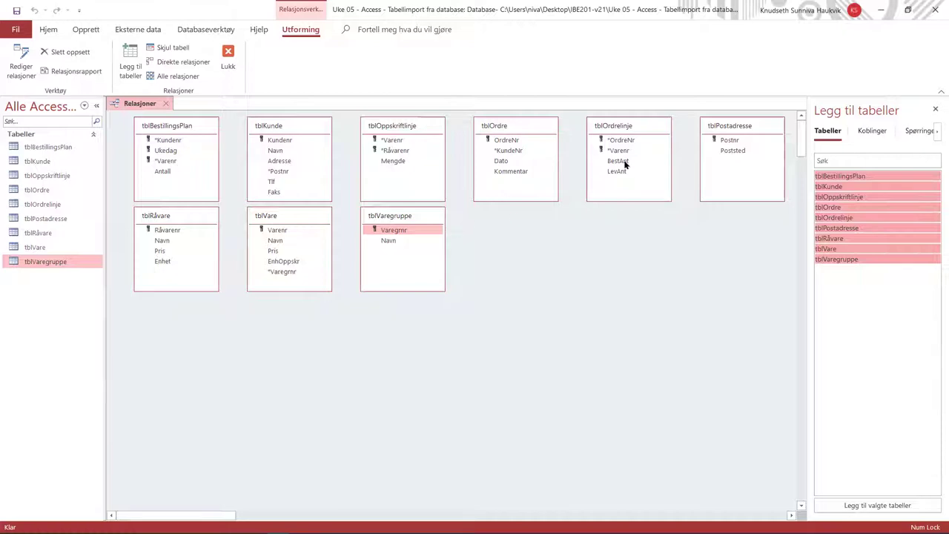
Step: Move tblPostadresse and tblKunde side by side into the empty area below the other tables
click(723, 131)
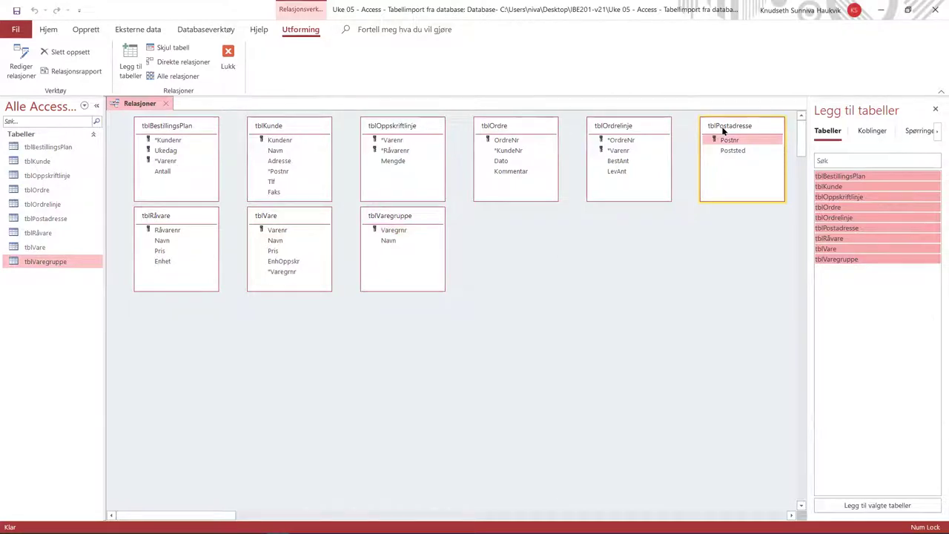
drag(723, 131, 186, 348)
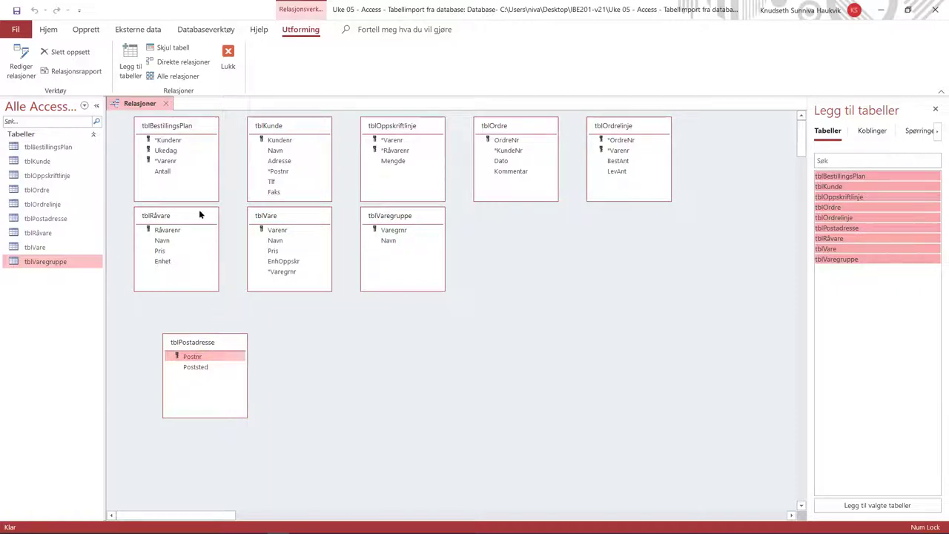
click(290, 138)
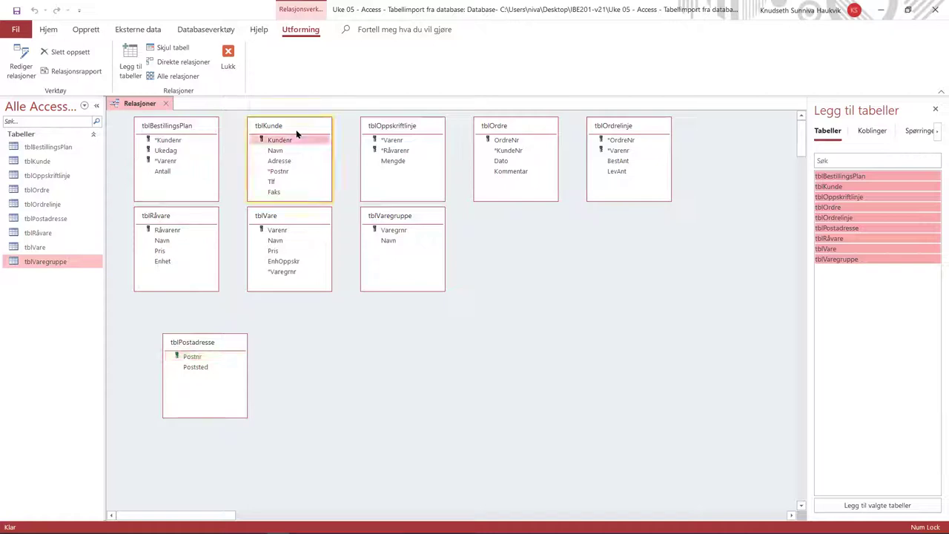
drag(297, 133, 336, 352)
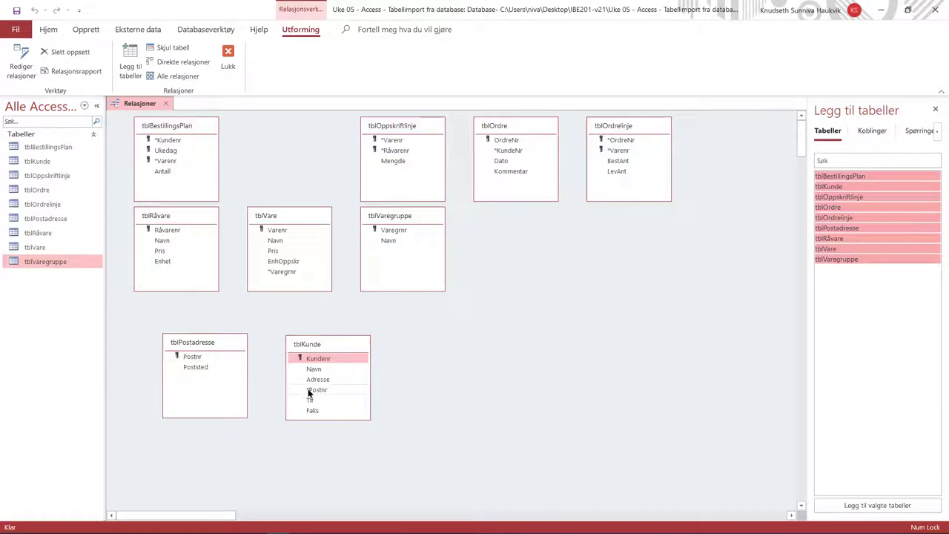
Step: Relate Postnr in tblPostadresse to *Postnr in tblKunde, enforcing referential integrity with cascading updates of related fields
drag(214, 356, 317, 391)
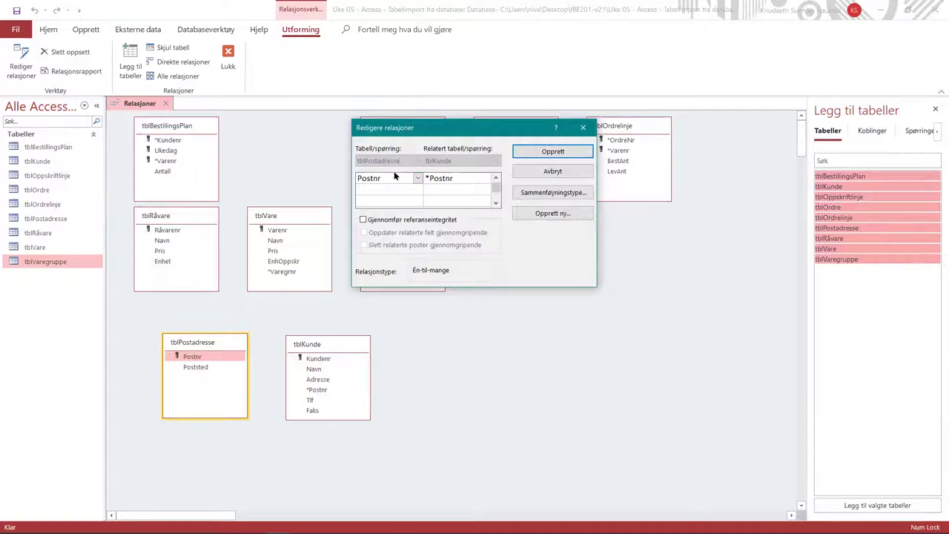
click(404, 220)
click(364, 233)
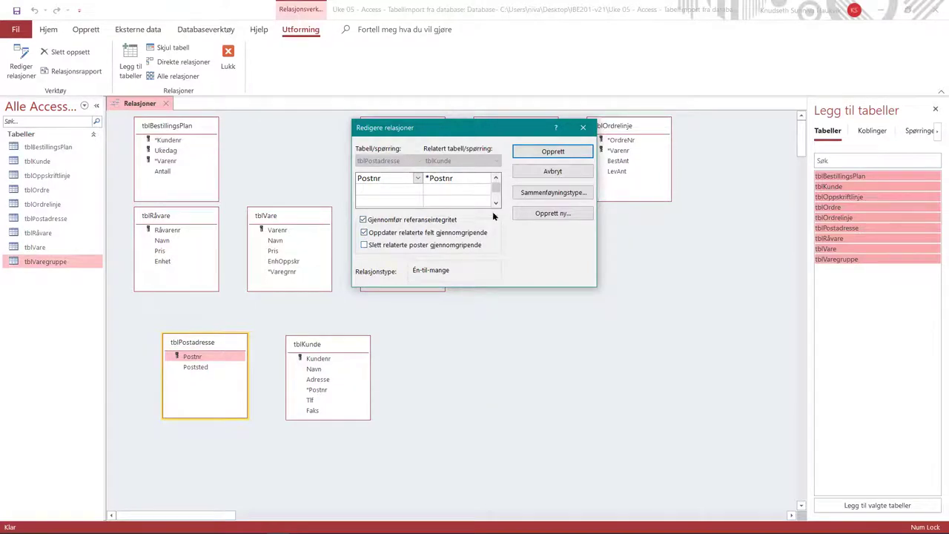
click(542, 153)
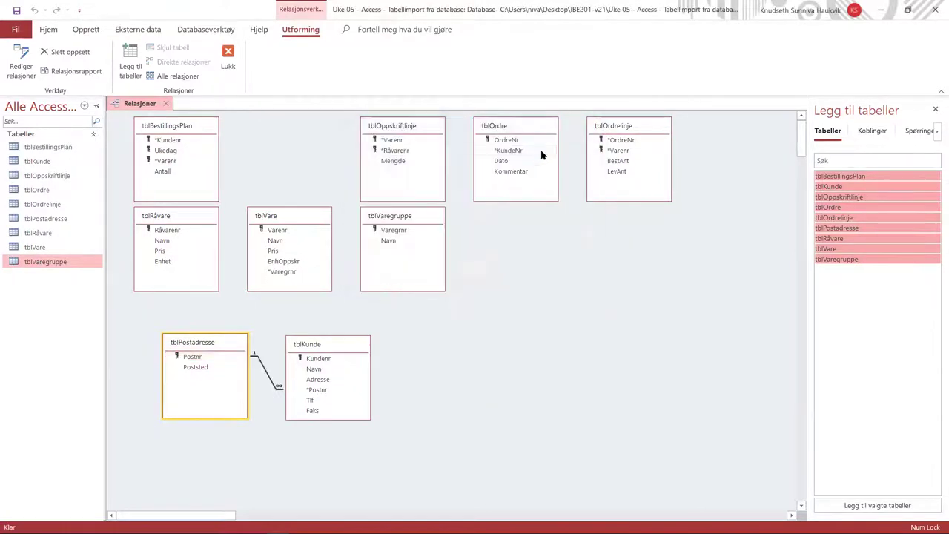
Step: Arrange tblOrdre and tblBestillingsPlan one above the other beside tblKunde, and place tblVaregruppe above tblVare
click(335, 343)
drag(335, 339, 332, 338)
click(344, 360)
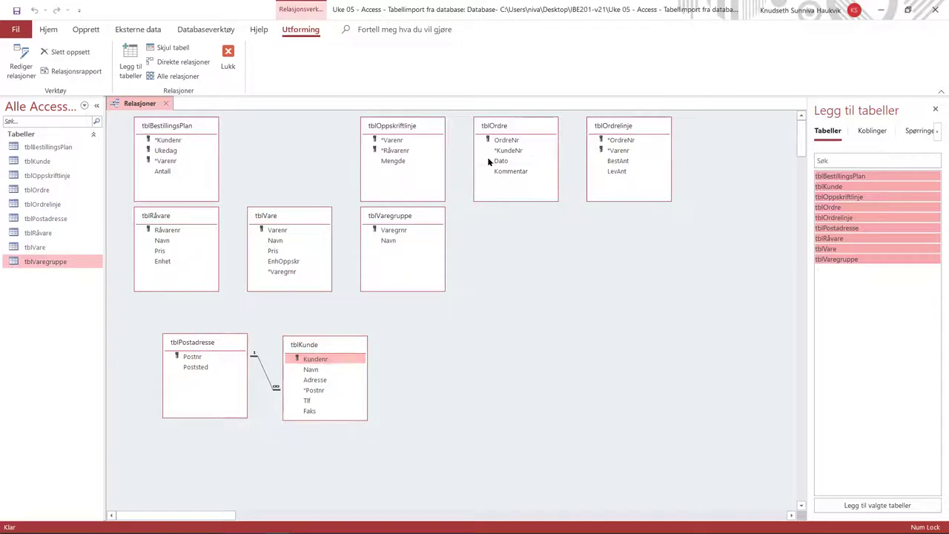
click(185, 128)
drag(186, 128, 473, 383)
drag(508, 124, 471, 258)
drag(409, 217, 274, 126)
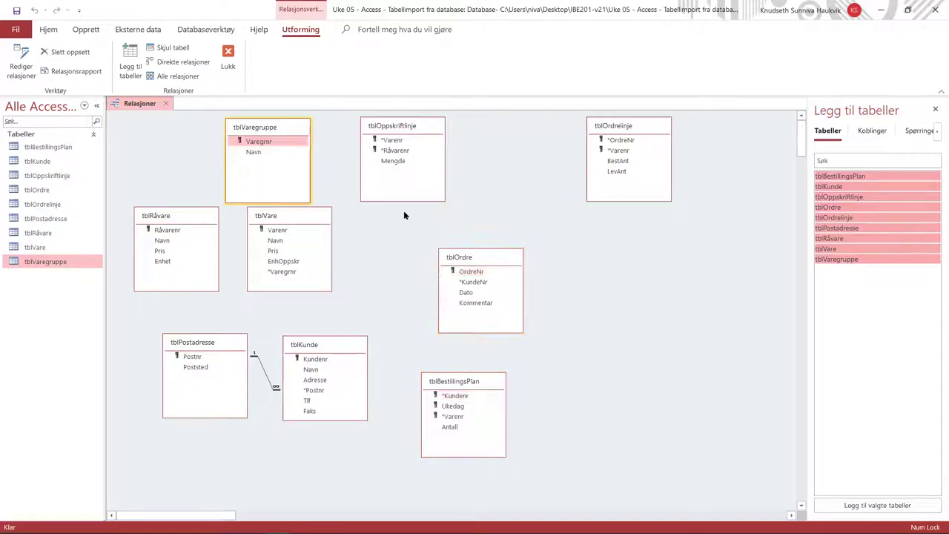
click(473, 259)
drag(473, 260, 451, 268)
drag(470, 382, 461, 380)
Step: Relate Kundenr in tblKunde to *KundeNr in tblOrdre, enforcing referential integrity with cascading updates of related fields
drag(341, 356, 455, 291)
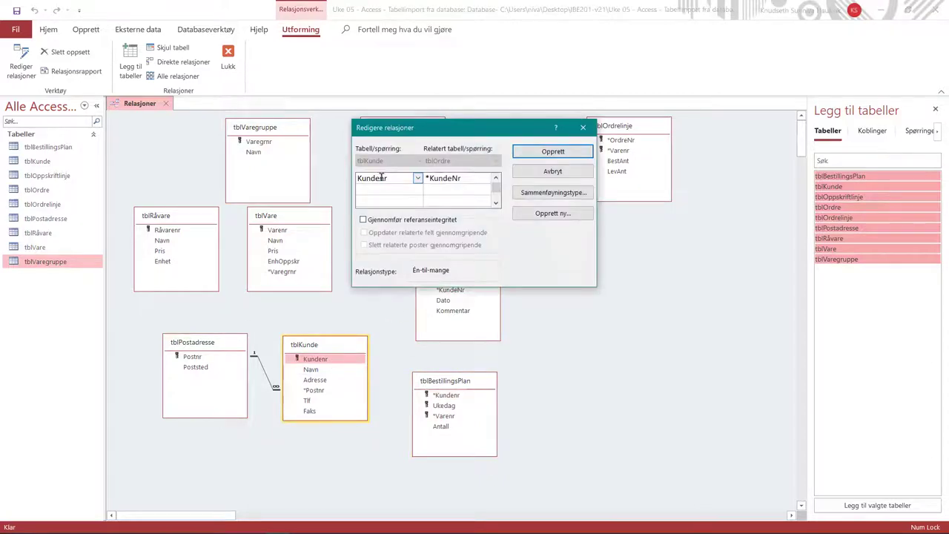
click(418, 180)
click(417, 181)
click(479, 178)
click(487, 180)
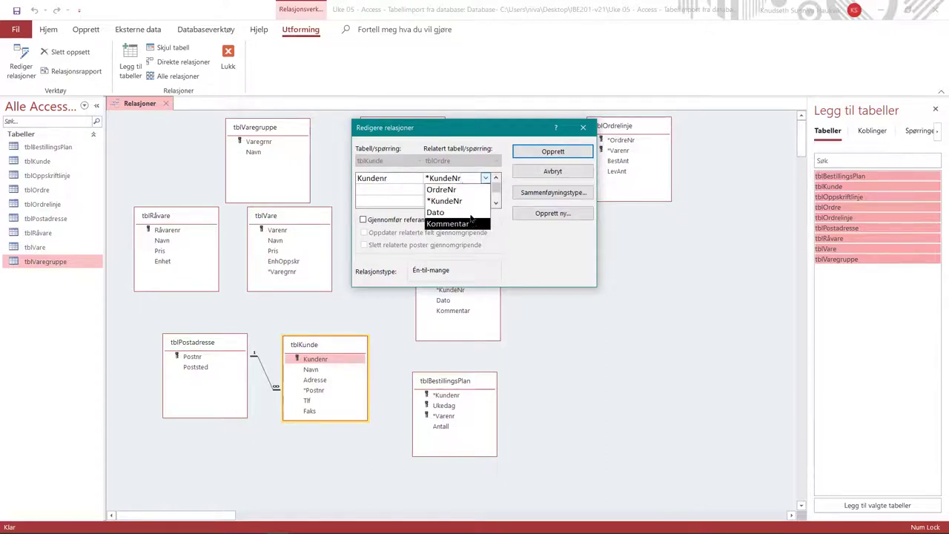
click(486, 182)
click(362, 221)
click(364, 233)
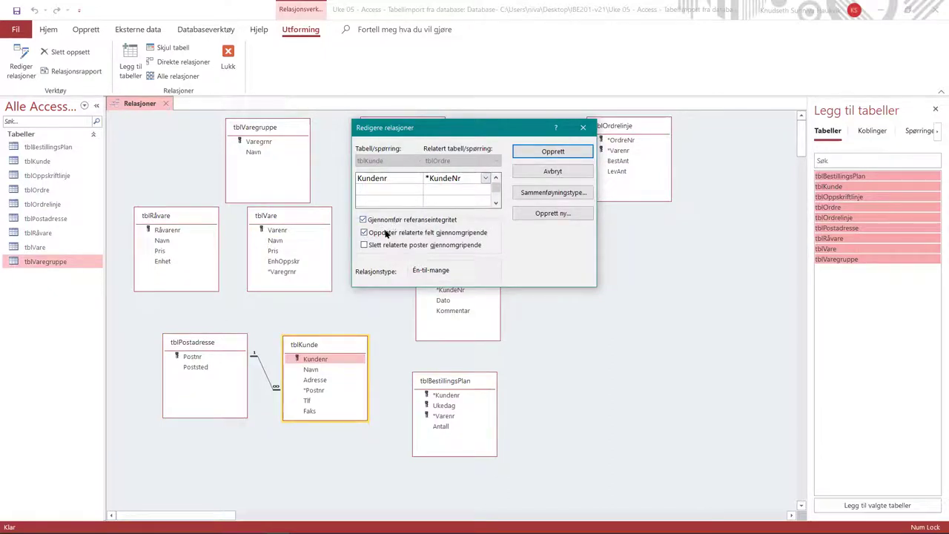
click(553, 152)
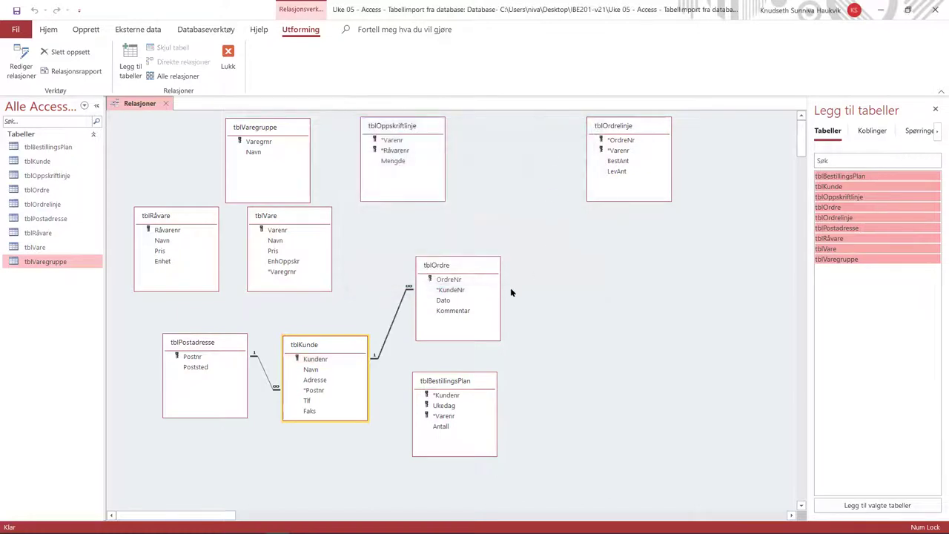
Step: Relate Kundenr in tblKunde to *Kundenr in tblBestillingsPlan, enforcing referential integrity with cascading updates of related fields
drag(332, 361, 442, 426)
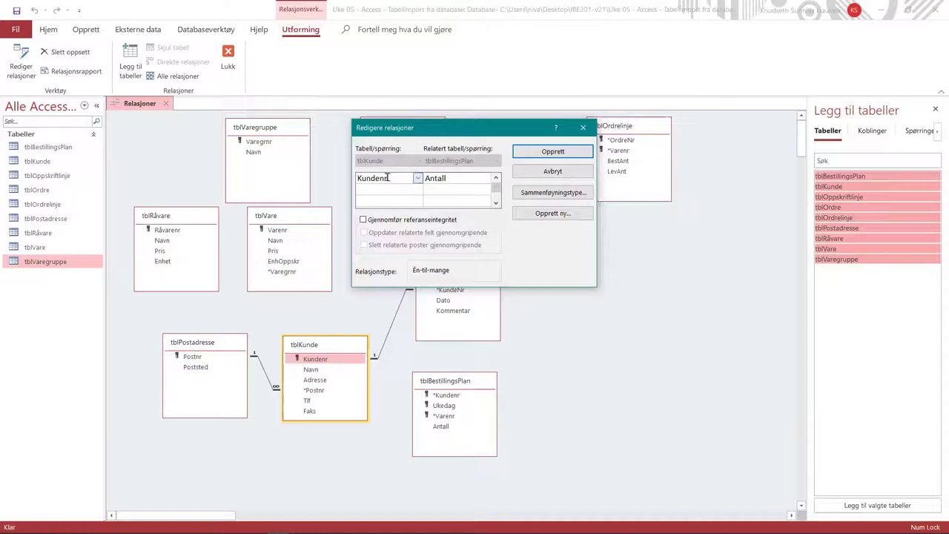
click(483, 178)
click(486, 178)
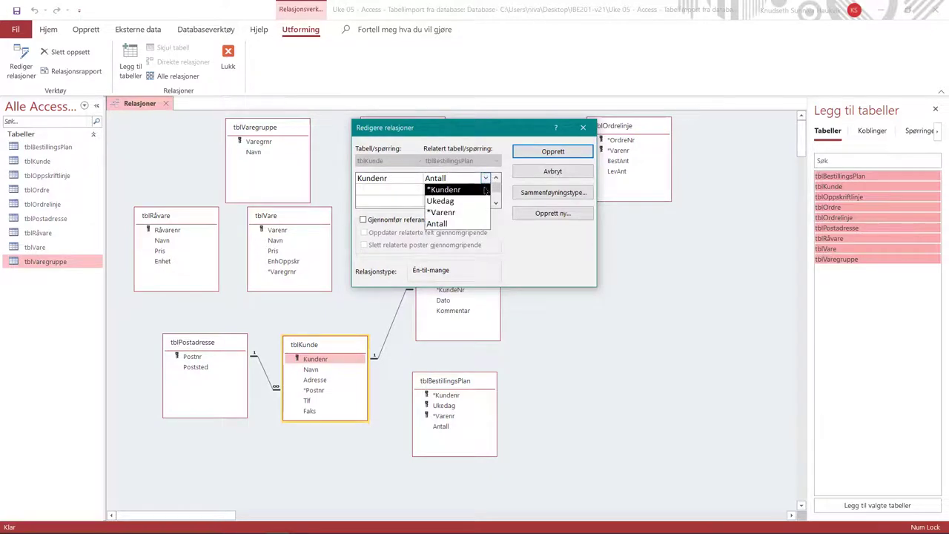
click(468, 192)
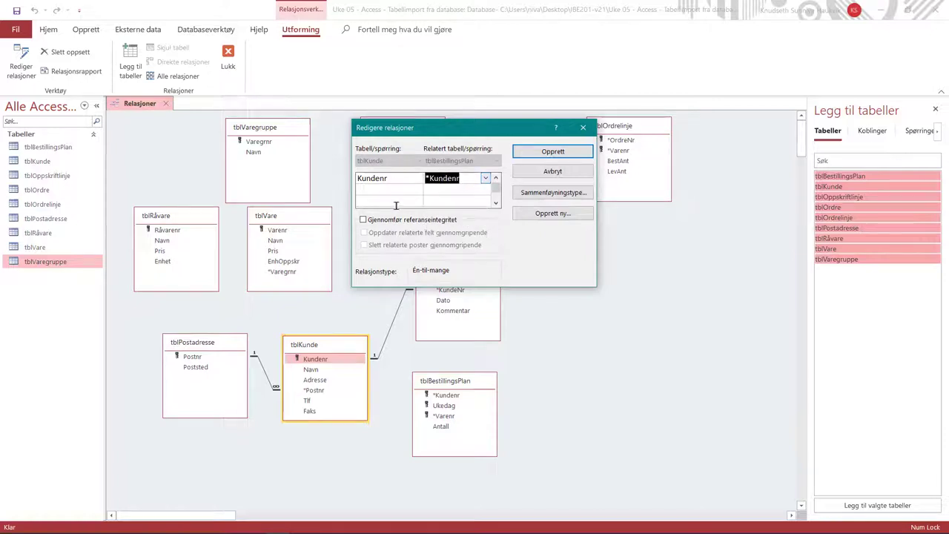
click(364, 220)
click(364, 233)
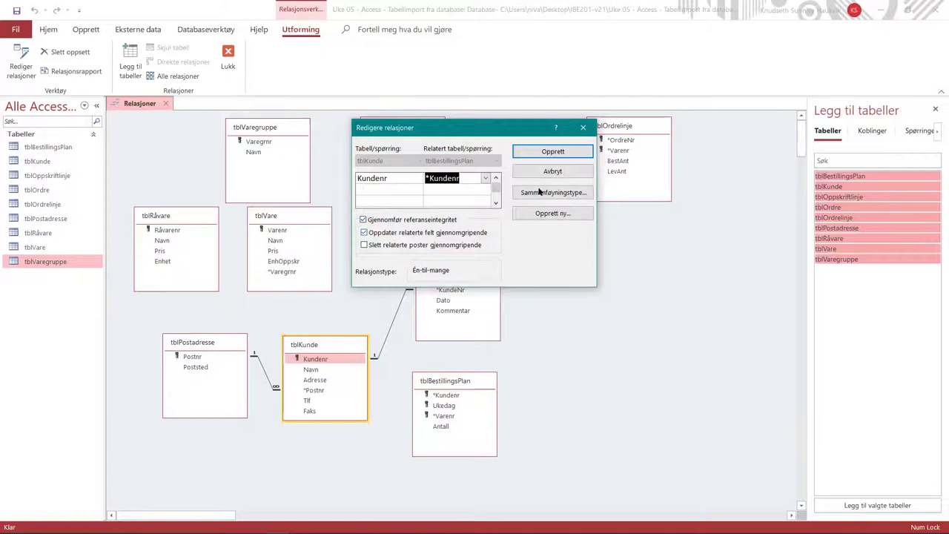
click(553, 153)
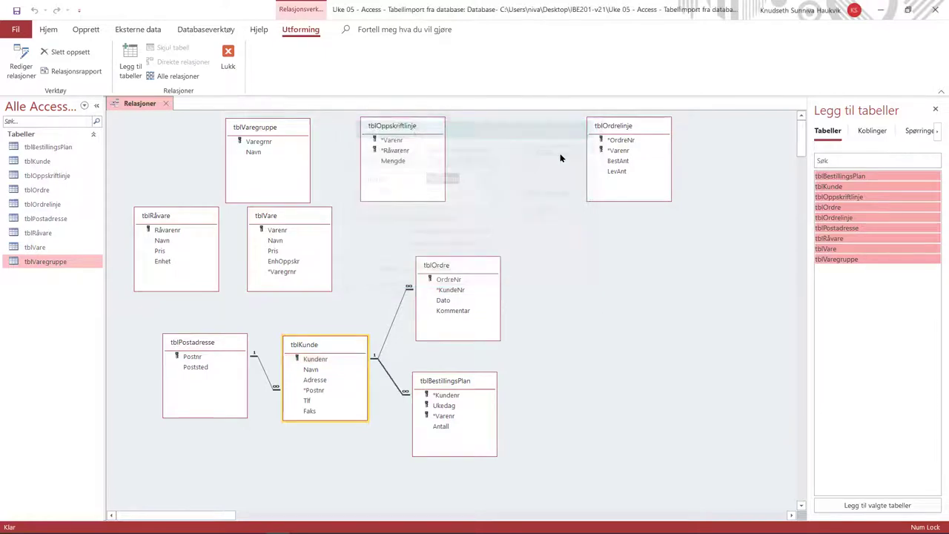
Step: Align tblBestillingsPlan directly beneath tblOrdre and move tblOrdrelinje down beside tblOrdre
click(465, 381)
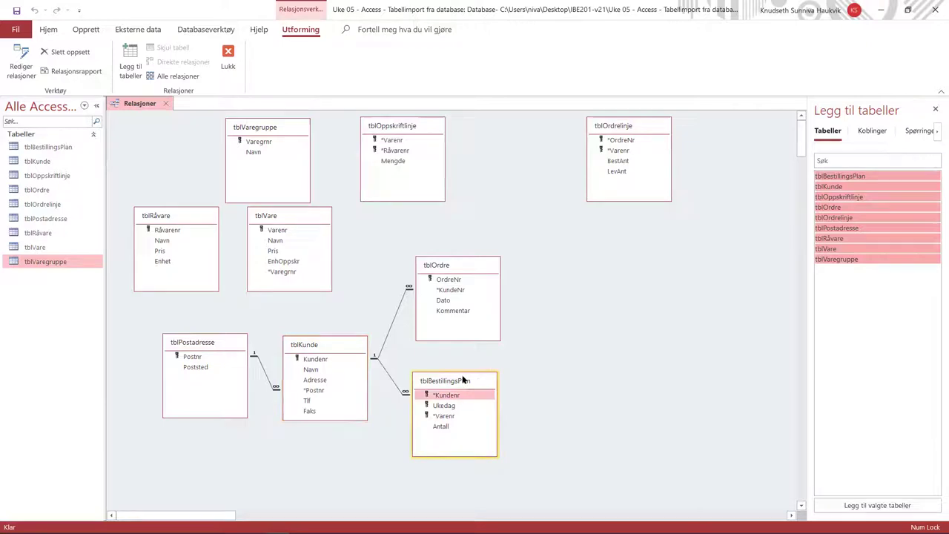
drag(464, 381, 468, 375)
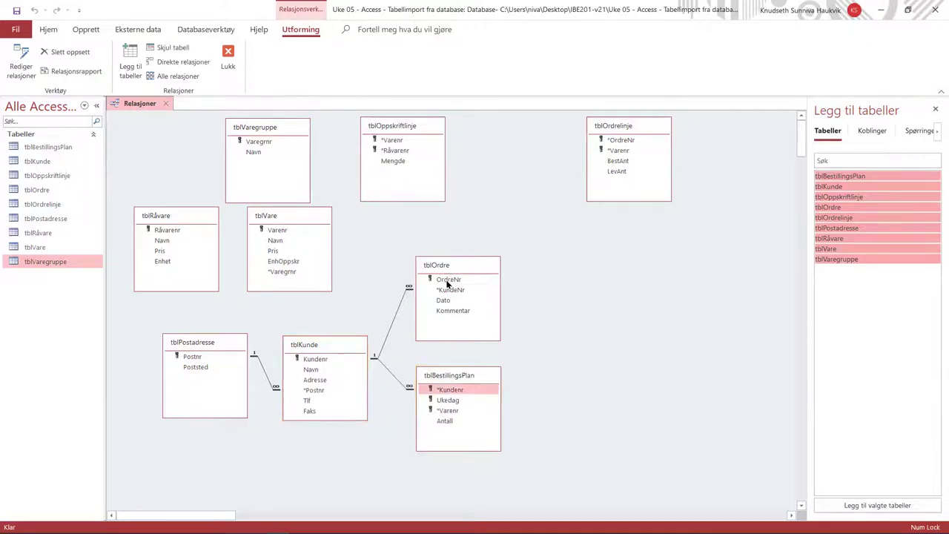
drag(610, 134, 579, 245)
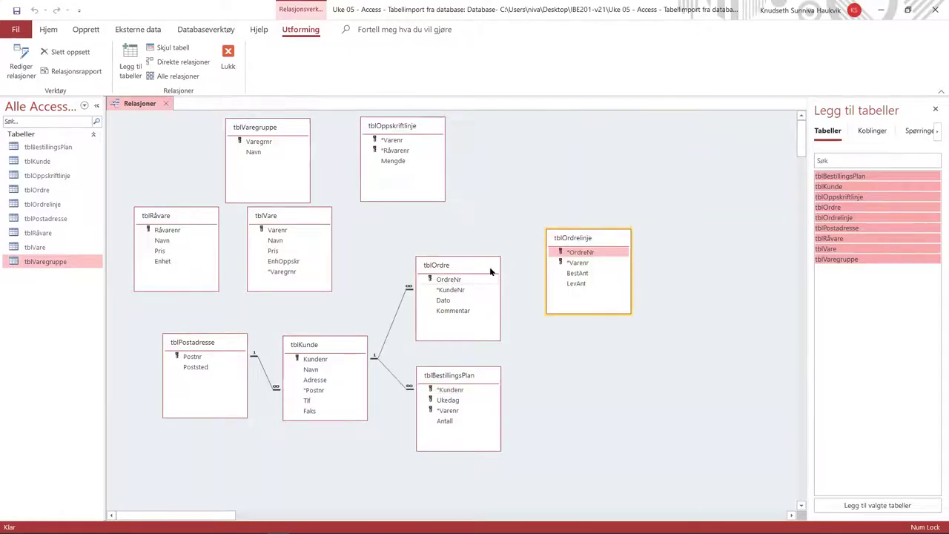
Step: Relate OrdreNr in tblOrdre to *OrdreNr in tblOrdrelinje, enforcing referential integrity with cascading updates of related fields
drag(470, 281, 572, 253)
click(375, 220)
click(364, 233)
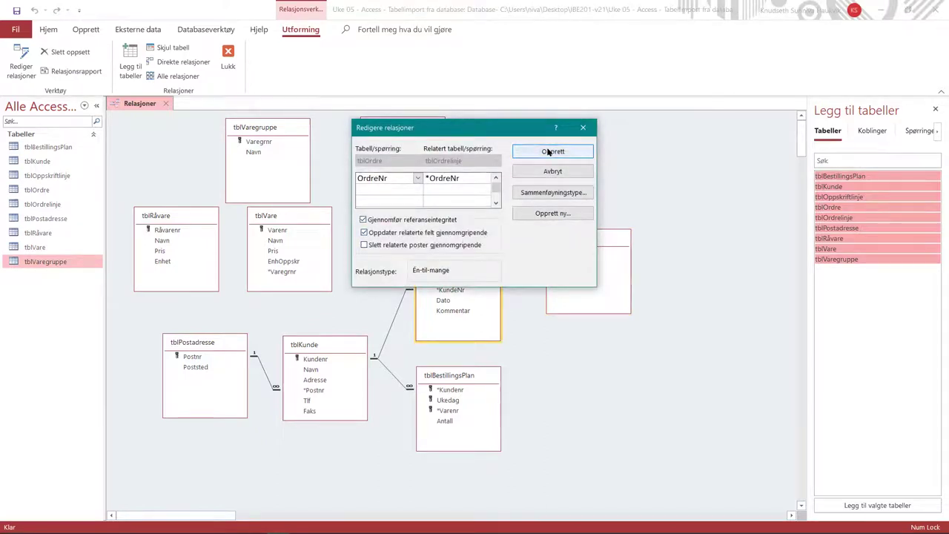
click(551, 151)
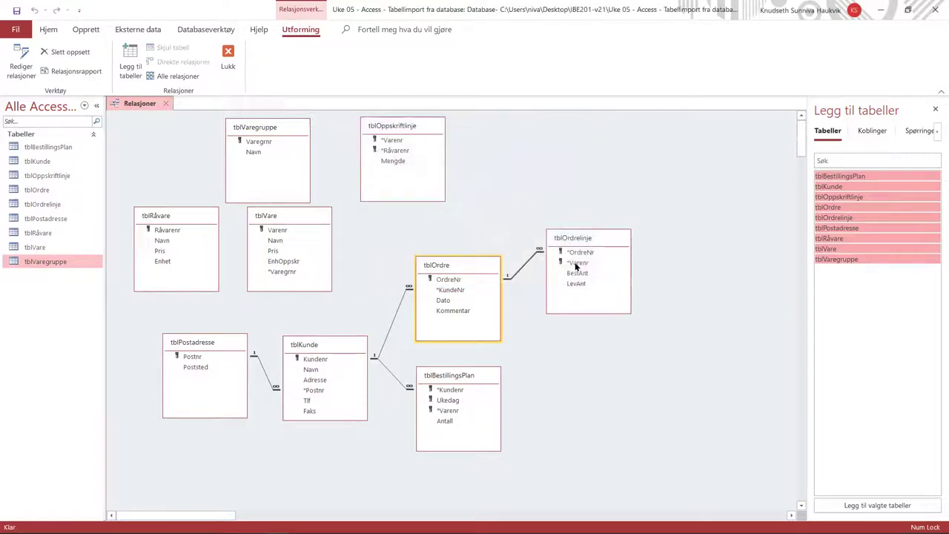
Step: Lower tblOrdrelinje slightly so it lines up with tblOrdre, and move tblVare to the free area diagonally below tblOrdrelinje
drag(581, 239, 585, 258)
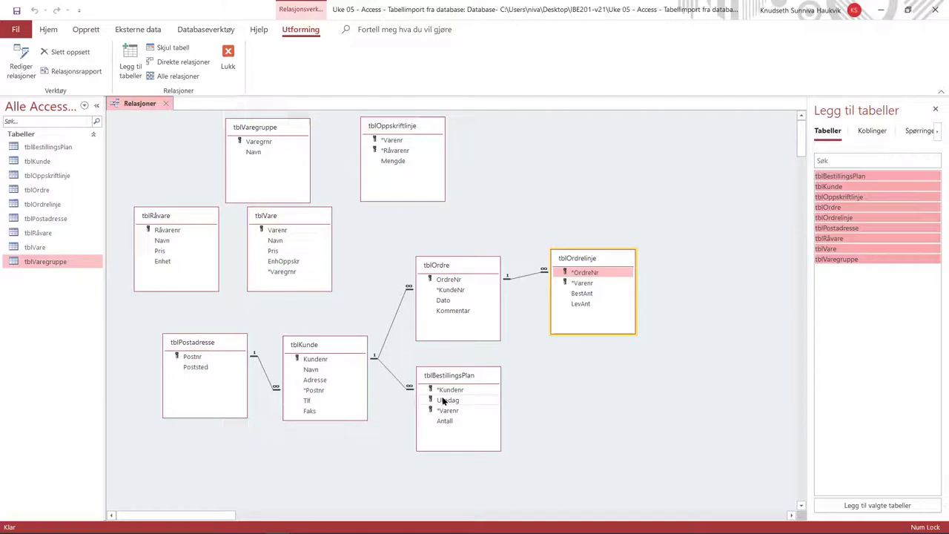
click(288, 222)
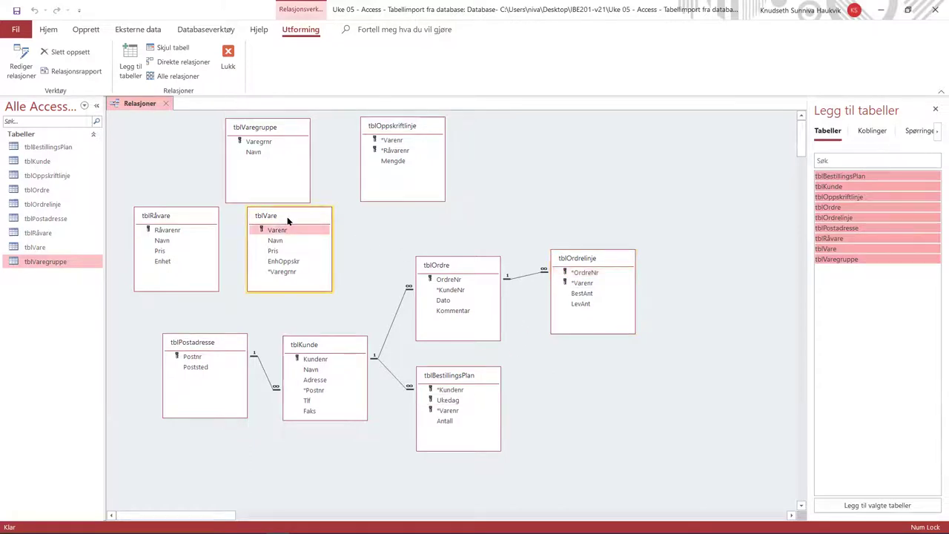
drag(287, 217, 681, 350)
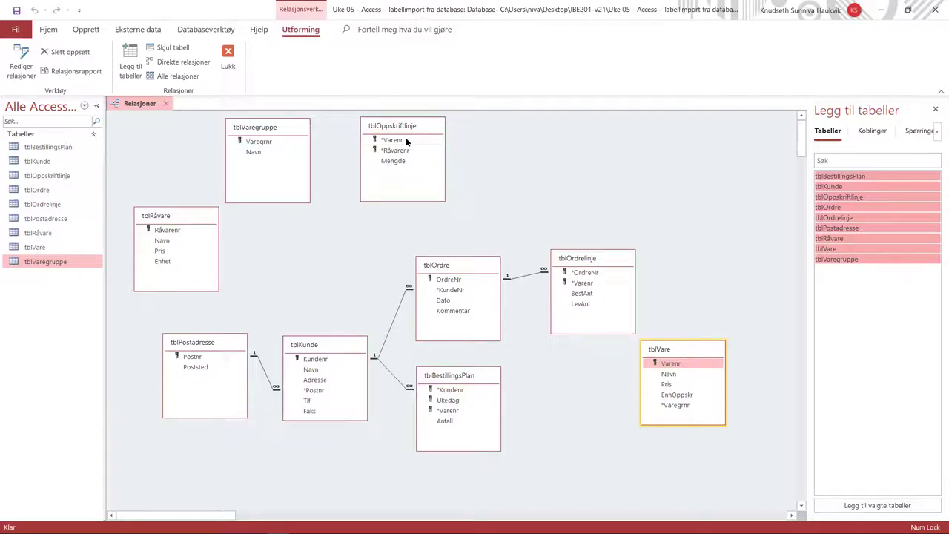
Step: Relate Varenr in tblVare to *Varenr in tblOrdrelinje, enforcing referential integrity with cascading updates of related fields
drag(669, 364, 591, 286)
click(364, 220)
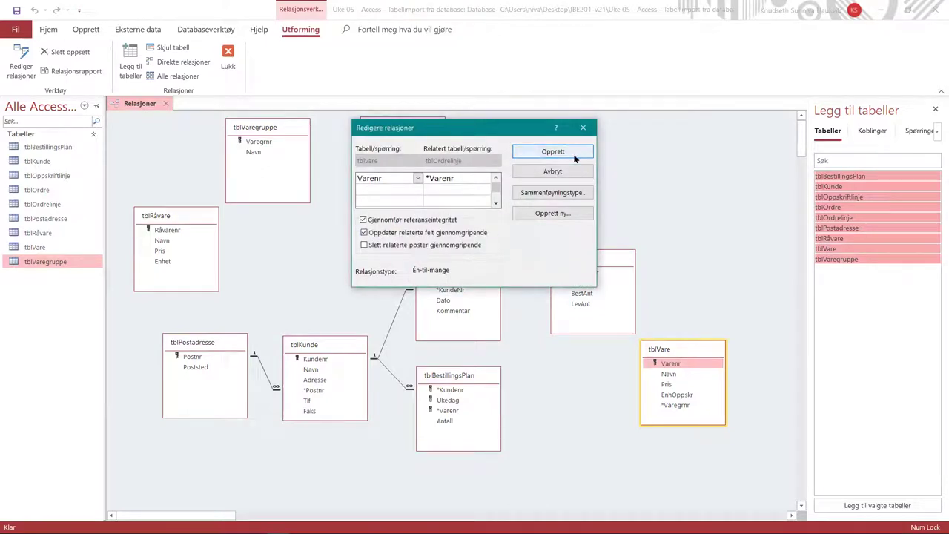
click(574, 157)
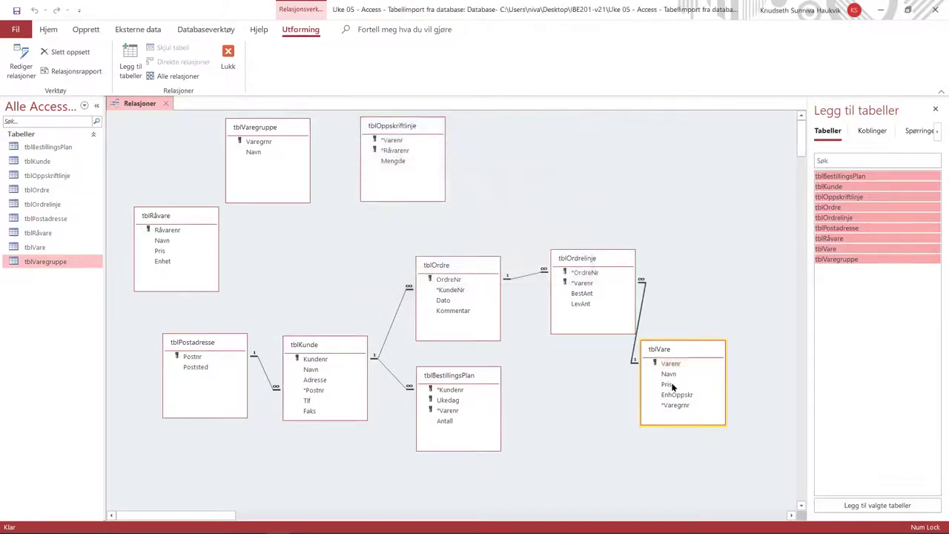
Step: Relate Varenr in tblVare to *Varenr in tblBestillingsPlan, enforcing referential integrity
drag(677, 368, 457, 414)
click(363, 219)
click(555, 153)
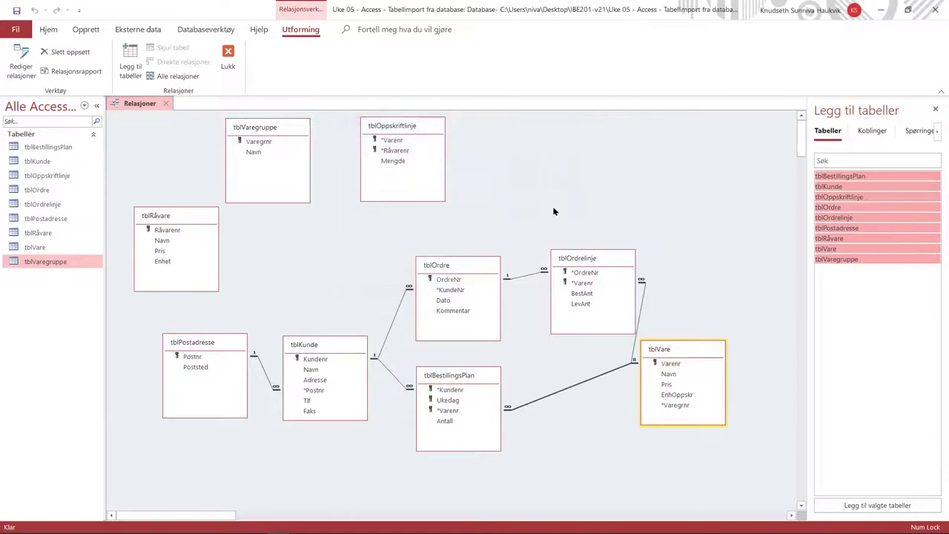
Step: Place tblOppskriftlinje above tblVare and relate Varenr to its *Varenr, enforcing referential integrity with cascading updates
click(418, 139)
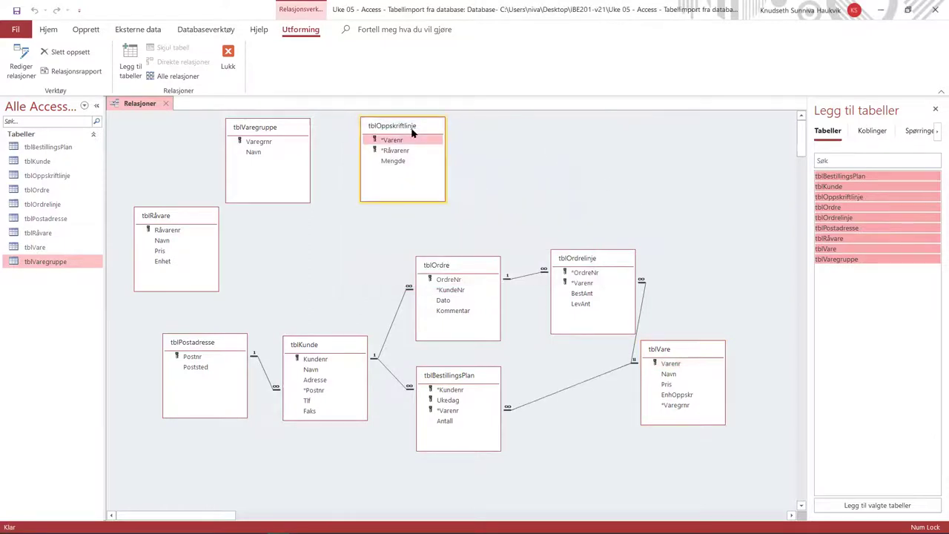
drag(414, 132, 707, 174)
drag(670, 364, 687, 189)
click(363, 220)
click(364, 232)
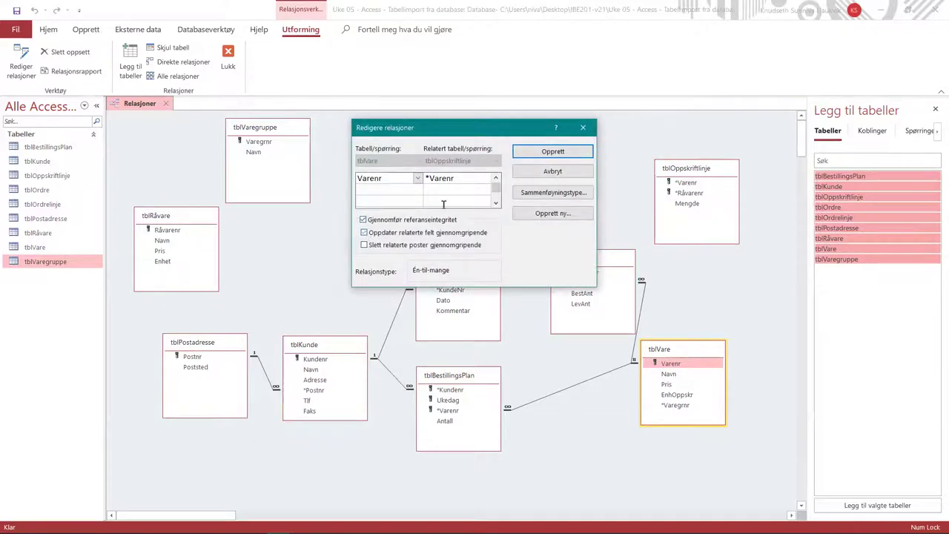
click(552, 152)
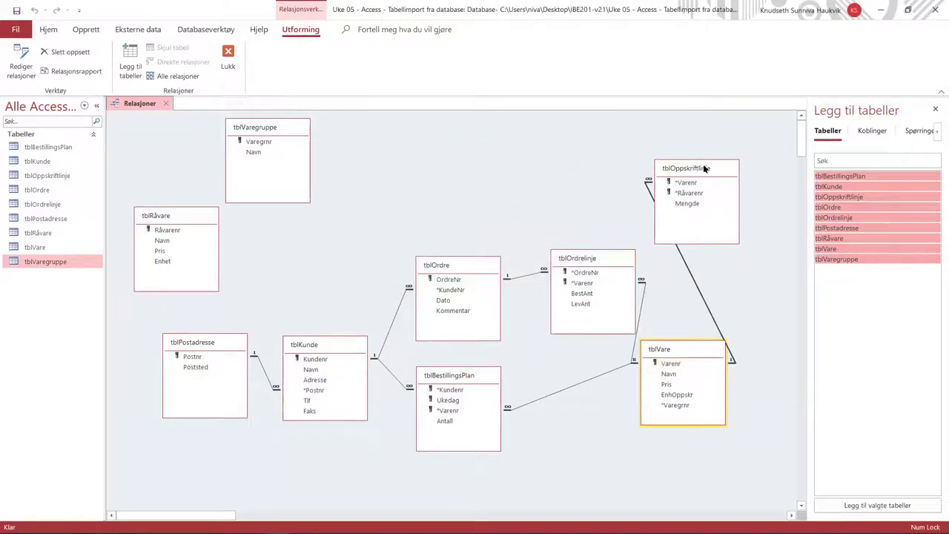
Step: Place tblRåvare beside tblOppskriftlinje and relate Råvarenr to *Råvarenr, enforcing referential integrity
drag(706, 169, 748, 162)
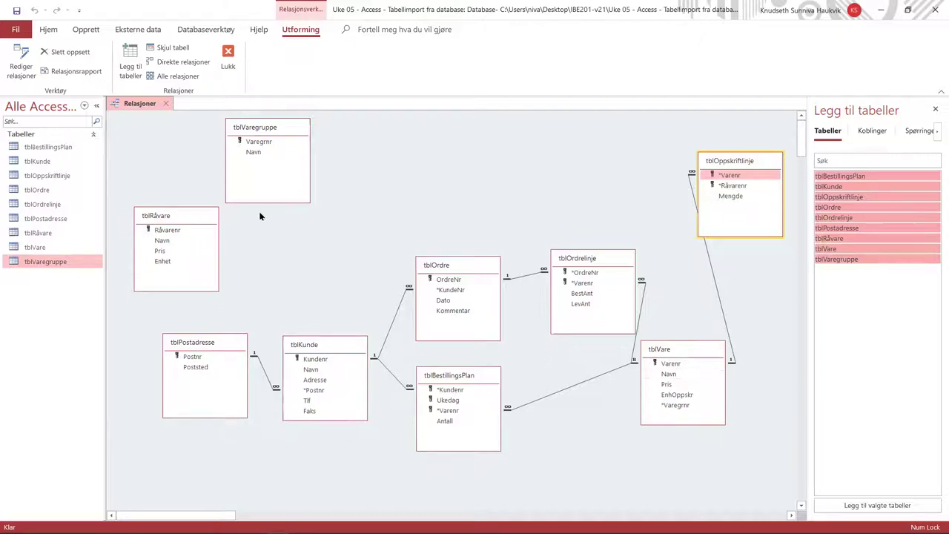
drag(183, 220, 724, 192)
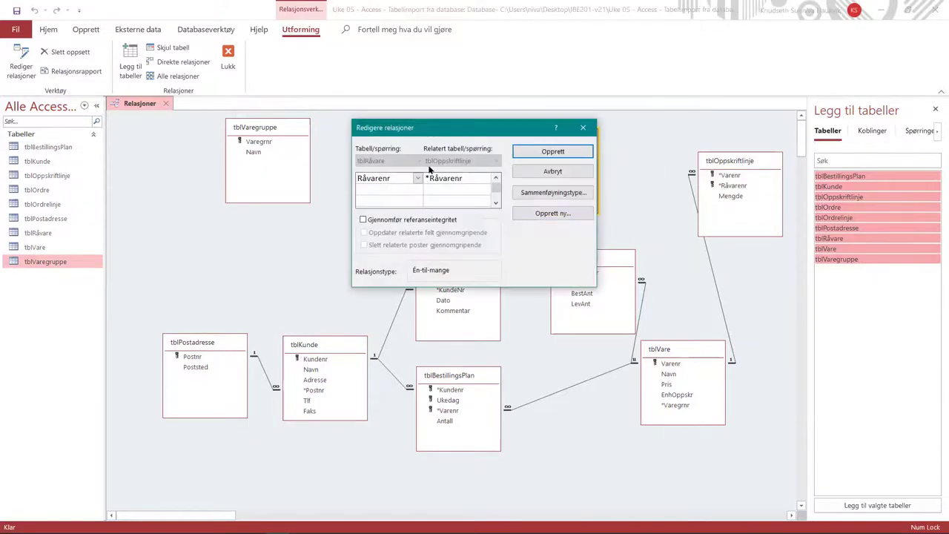
click(392, 220)
click(554, 152)
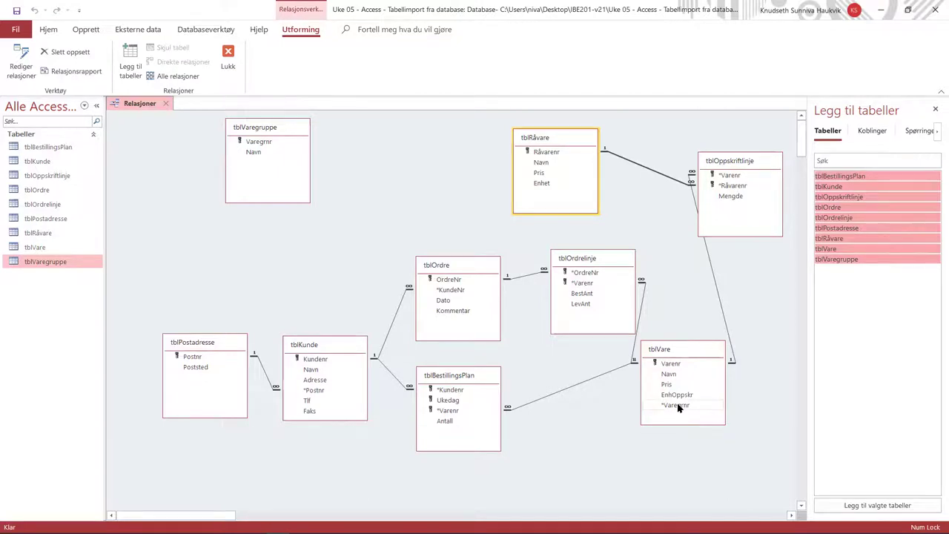
Step: Shift tblPostadresse, tblKunde, tblOrdre, tblBestillingsPlan and tblOrdrelinje up and closer together to make room in the diagram
drag(454, 262, 394, 217)
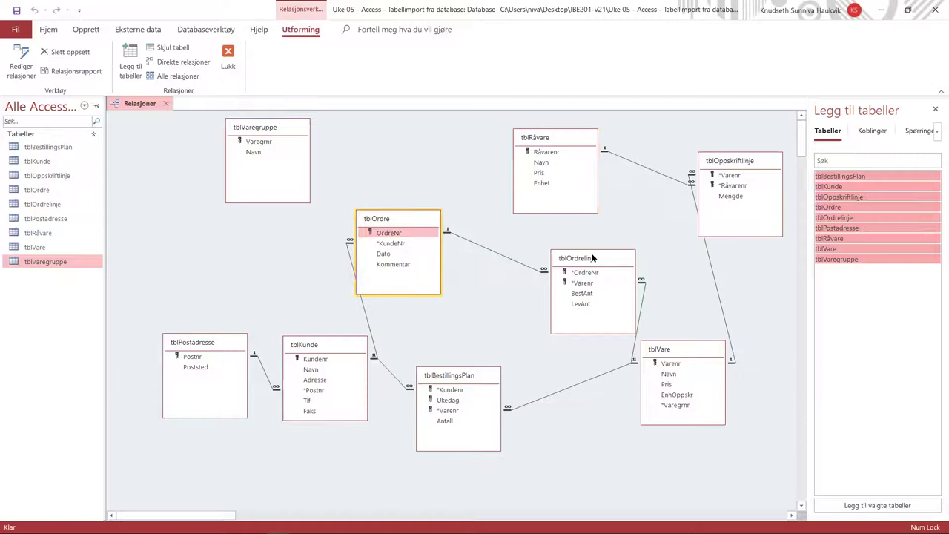
drag(593, 257, 517, 239)
click(231, 342)
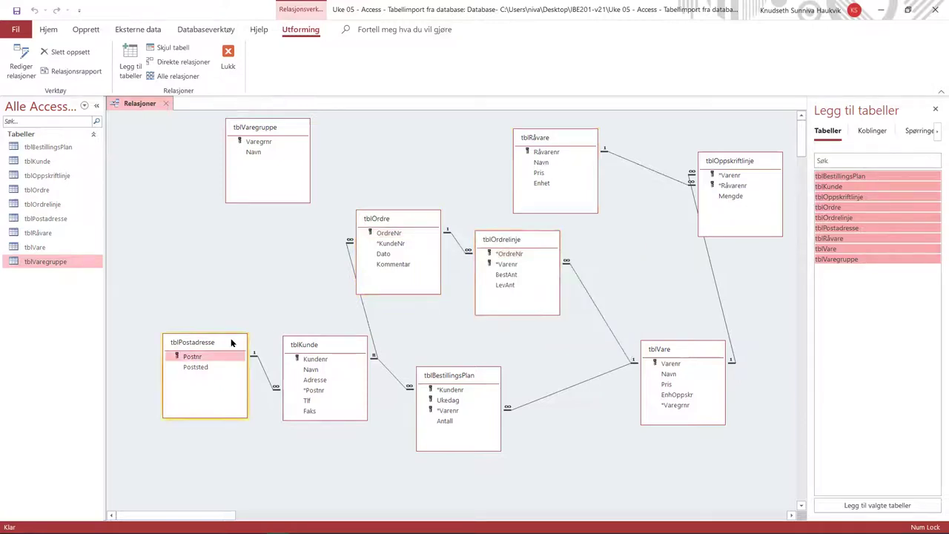
drag(231, 342, 165, 250)
drag(322, 345, 243, 249)
drag(454, 376, 357, 327)
drag(531, 236, 506, 233)
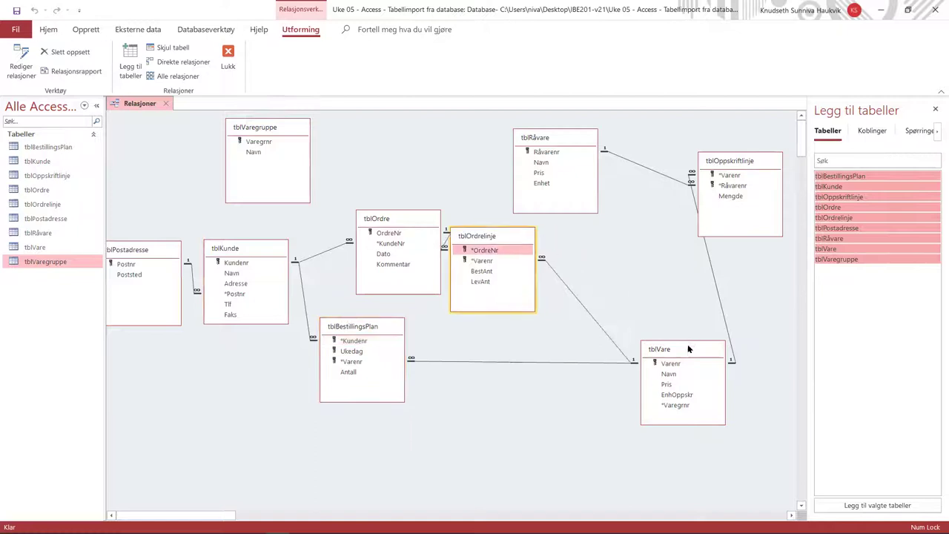
Step: Bring tblVare closer to tblOrdrelinje and move tblOrdre slightly away from tblOrdrelinje to leave a gap between them
click(688, 345)
drag(688, 346, 604, 320)
click(408, 220)
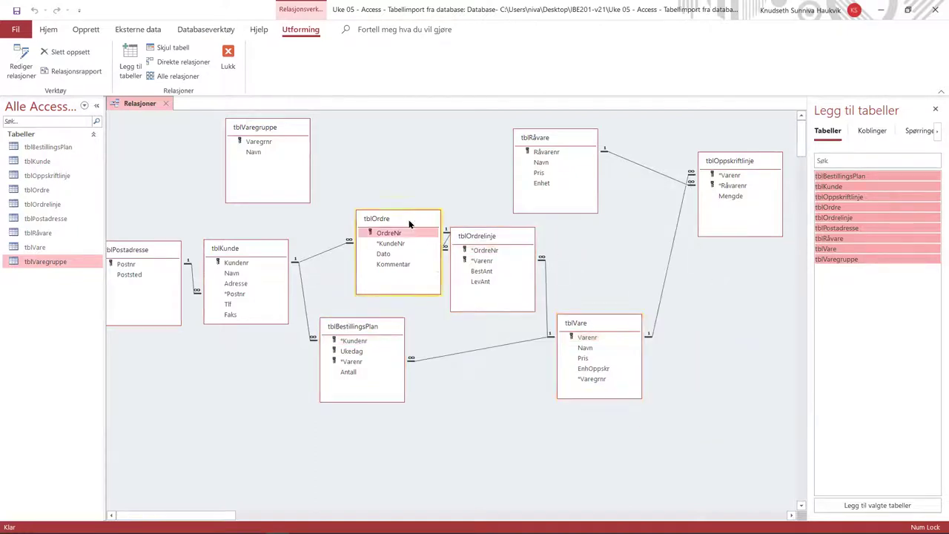
drag(409, 219, 384, 215)
Step: Place tblVaregruppe below tblVare and relate Varegrnr to *Varegrnr in tblVare, enforcing referential integrity with cascading updates
click(296, 132)
drag(297, 132, 592, 379)
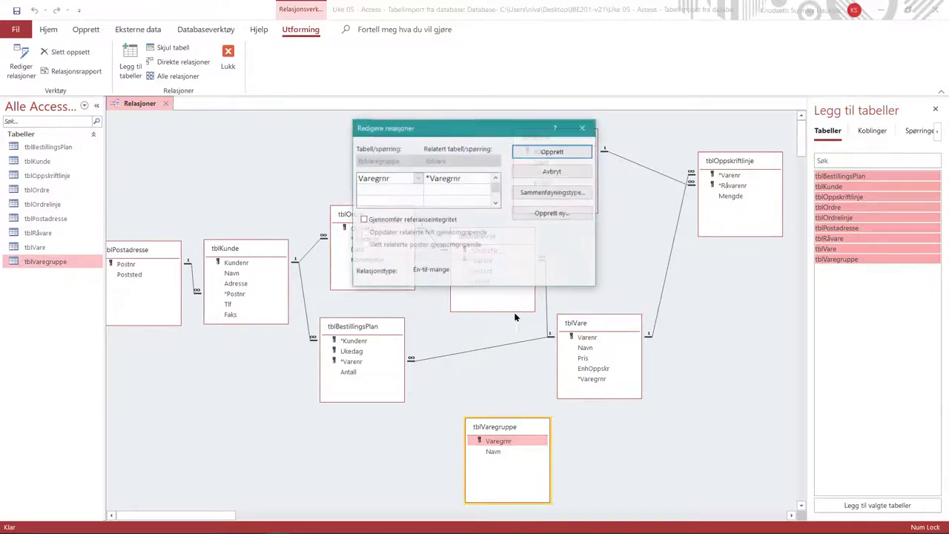
click(364, 220)
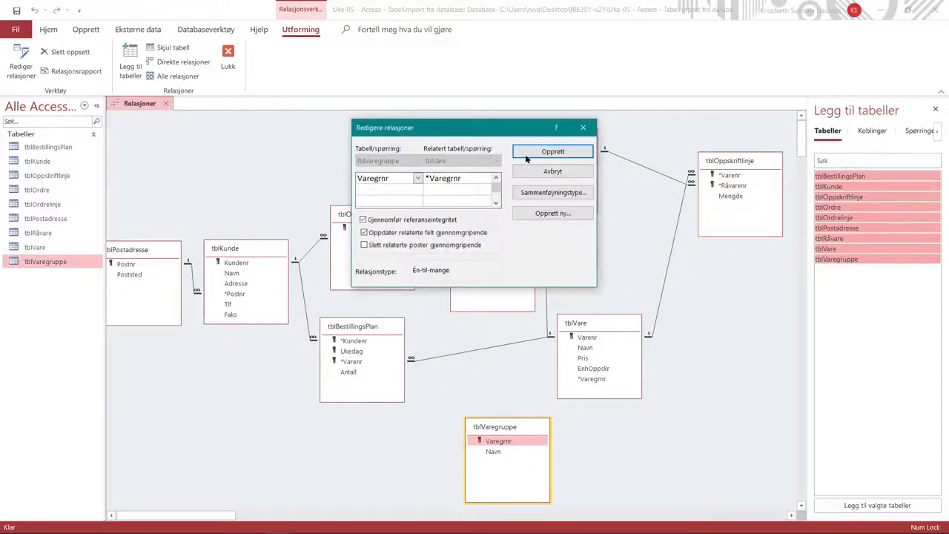
click(553, 151)
Step: Rearrange the product tables with tblRåvare on the far side of tblVare, tblOppskriftlinje above between them, and tblVare near tblOrdrelinje
click(614, 327)
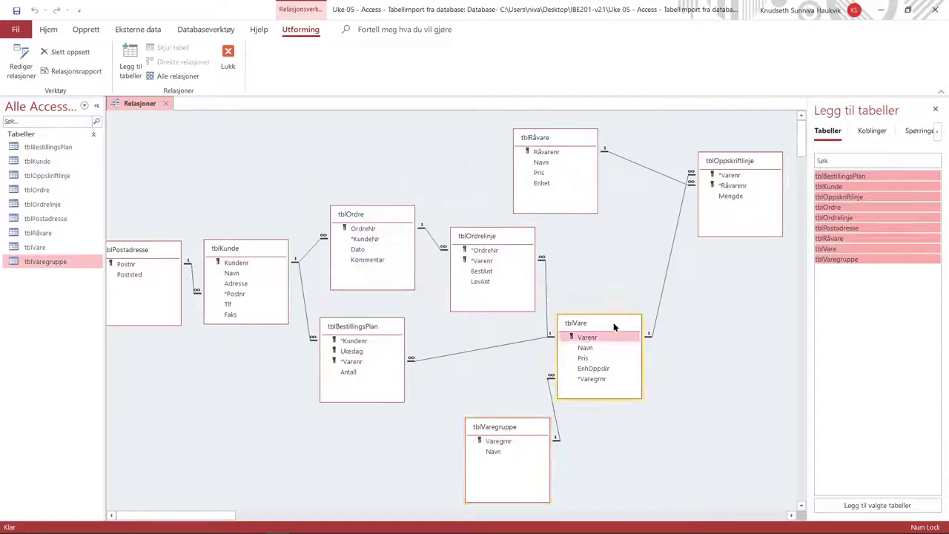
drag(614, 327, 646, 316)
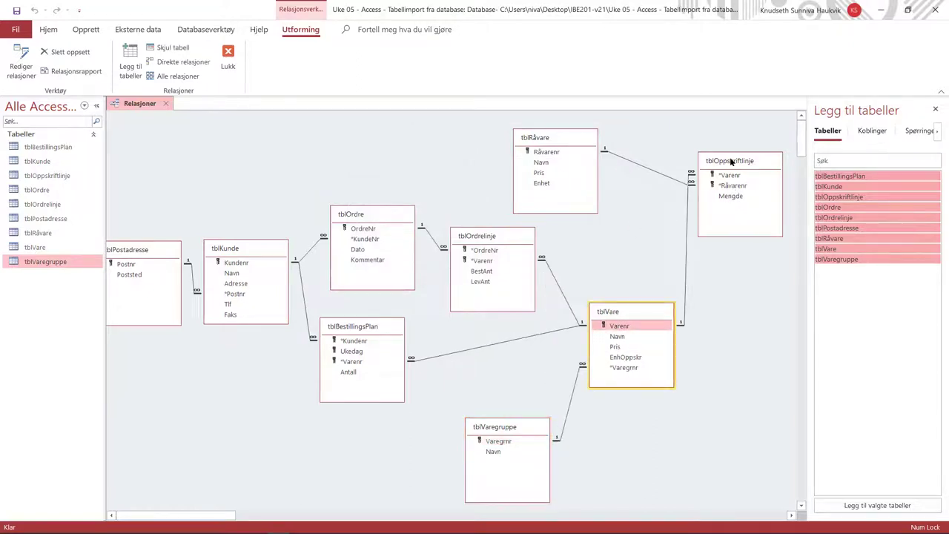
click(553, 141)
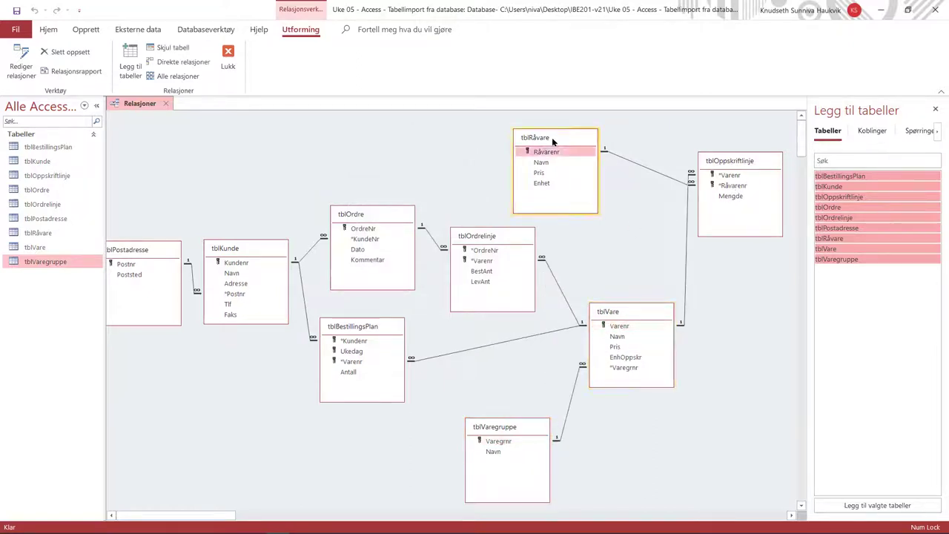
drag(553, 141, 757, 320)
drag(746, 159, 680, 141)
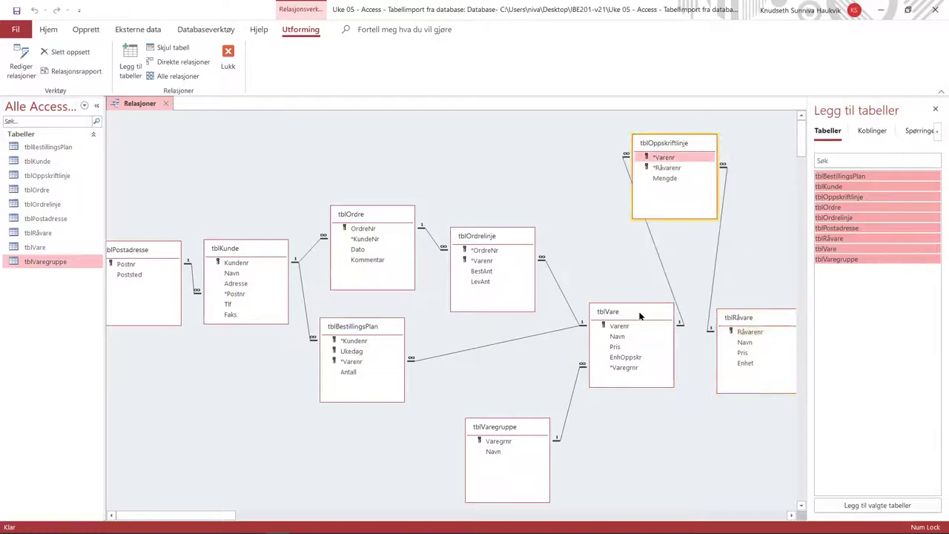
drag(641, 316, 610, 294)
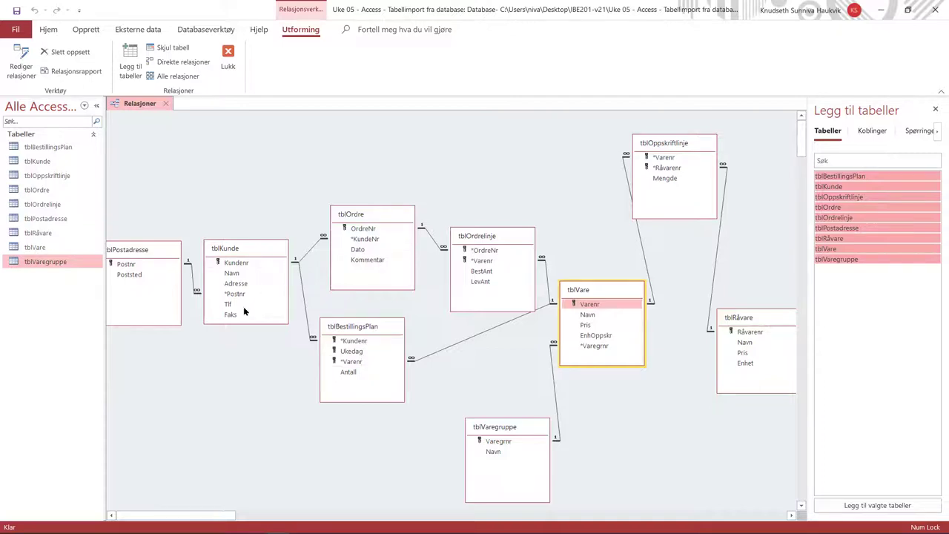
Step: Nudge tblKunde upward beside tblPostadresse and shift tblOppskriftlinje slightly closer to the position above tblRåvare
drag(241, 250, 236, 232)
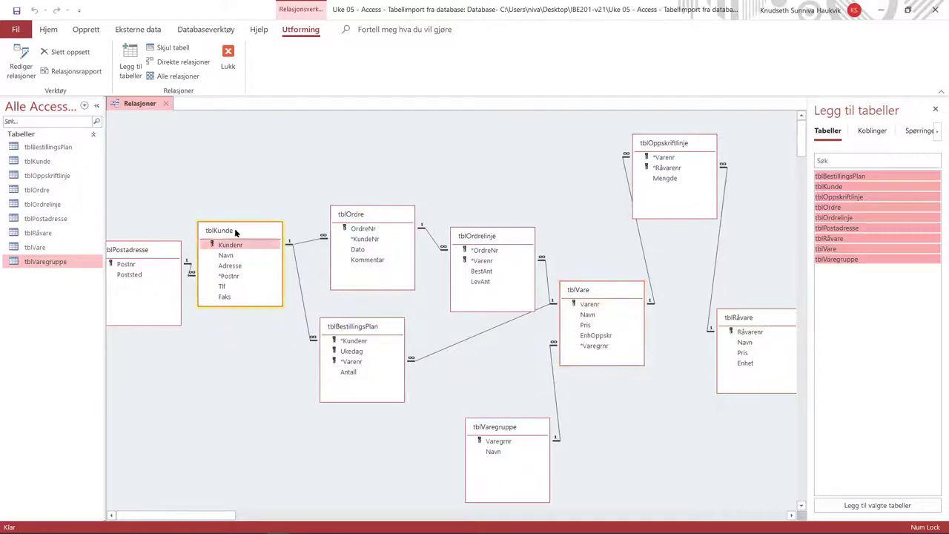
right_click(145, 103)
key(Escape)
click(238, 163)
drag(685, 147, 703, 145)
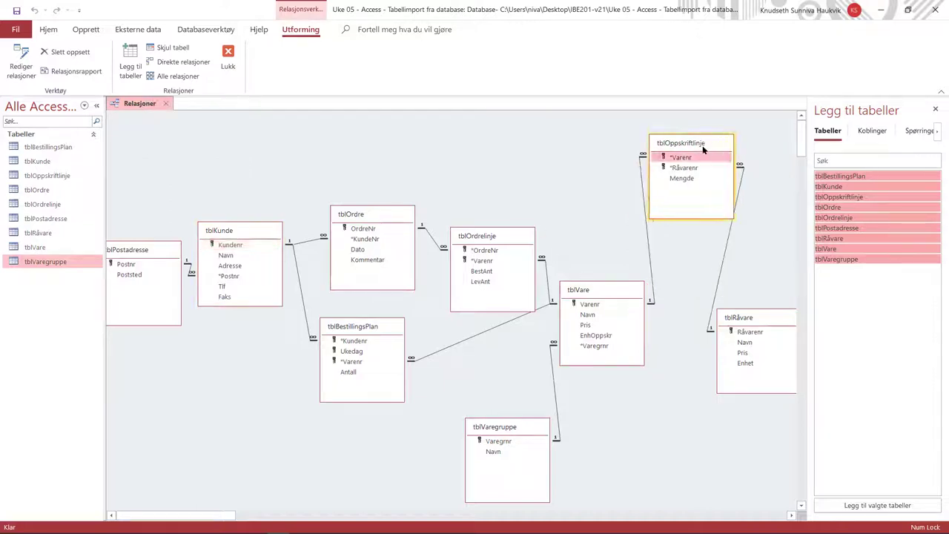
Step: Move tblRåvare up and outward, shift tblVare slightly toward tblOrdrelinje, and raise tblOrdrelinje above tblVare
drag(759, 321, 779, 297)
click(616, 292)
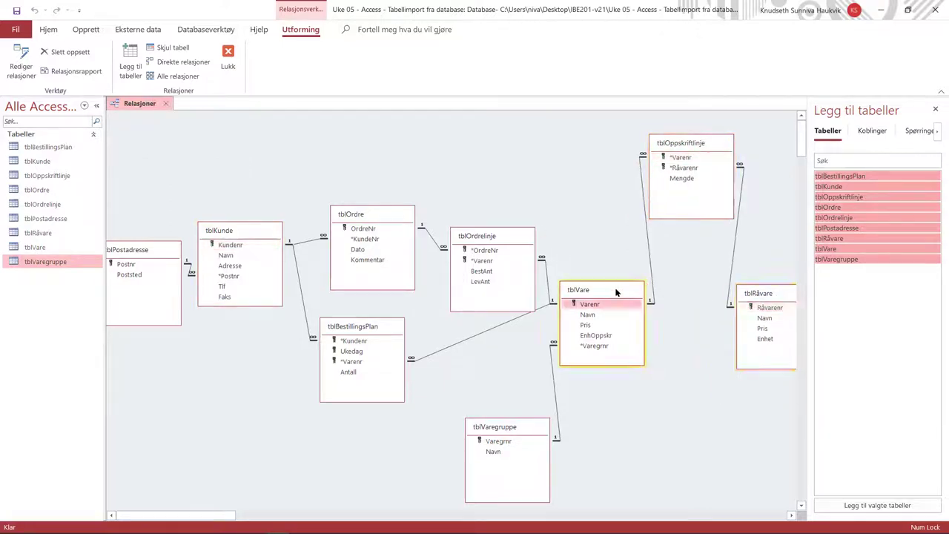
drag(616, 293, 605, 292)
click(482, 236)
drag(482, 236, 474, 194)
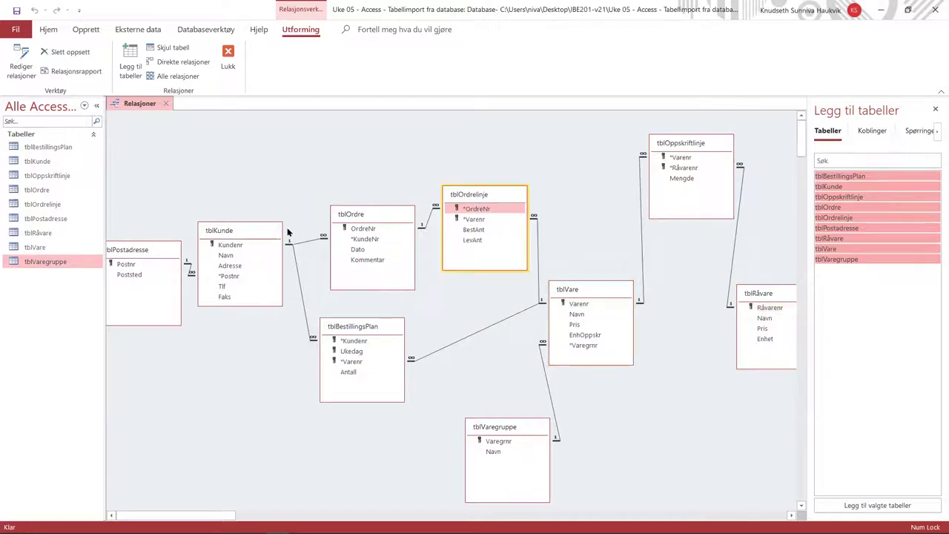
Step: Raise tblPostadresse, tblKunde, tblOrdre and tblOrdrelinje into one roughly level row near the upper edge of the diagram
click(157, 255)
drag(158, 255, 169, 157)
click(235, 224)
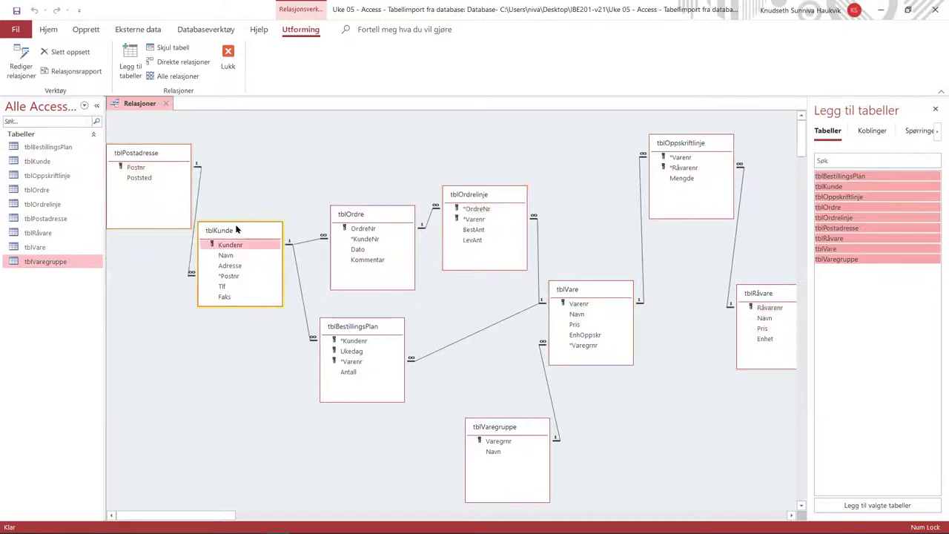
drag(236, 230, 248, 162)
click(363, 214)
drag(364, 214, 357, 165)
click(487, 196)
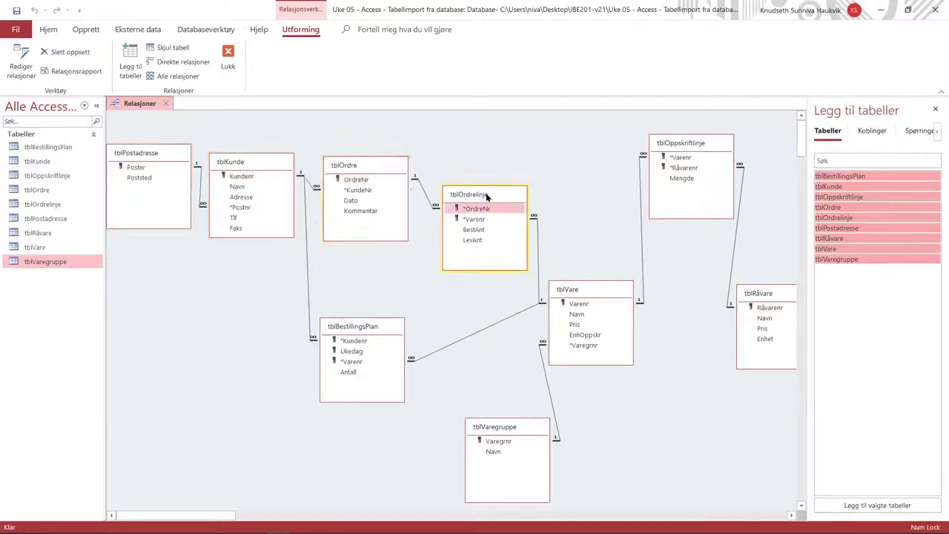
drag(486, 196, 479, 164)
Step: Pull tblBestillingsPlan up beneath tblOrdre, tblVare up beside tblOrdrelinje, and tblVaregruppe up below and between them
click(364, 336)
drag(363, 335, 363, 283)
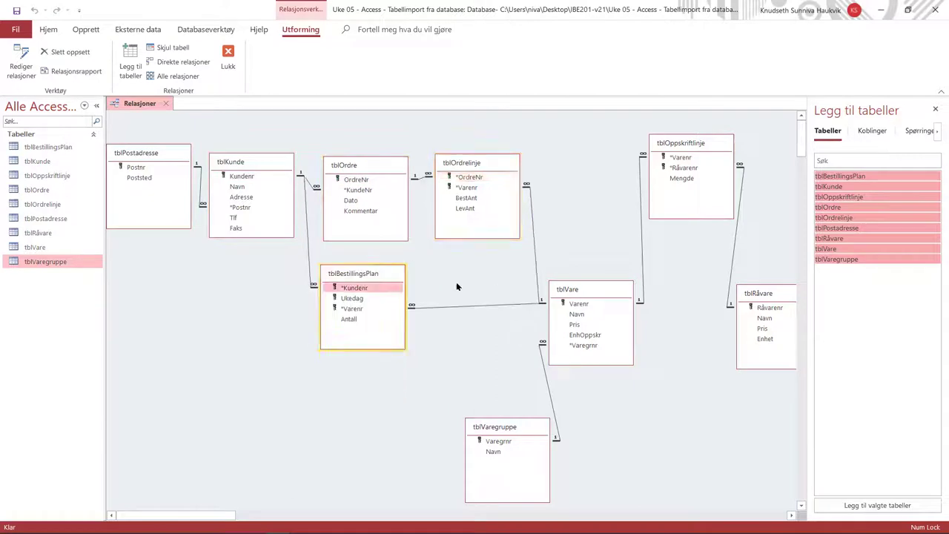
click(566, 289)
drag(566, 289, 555, 247)
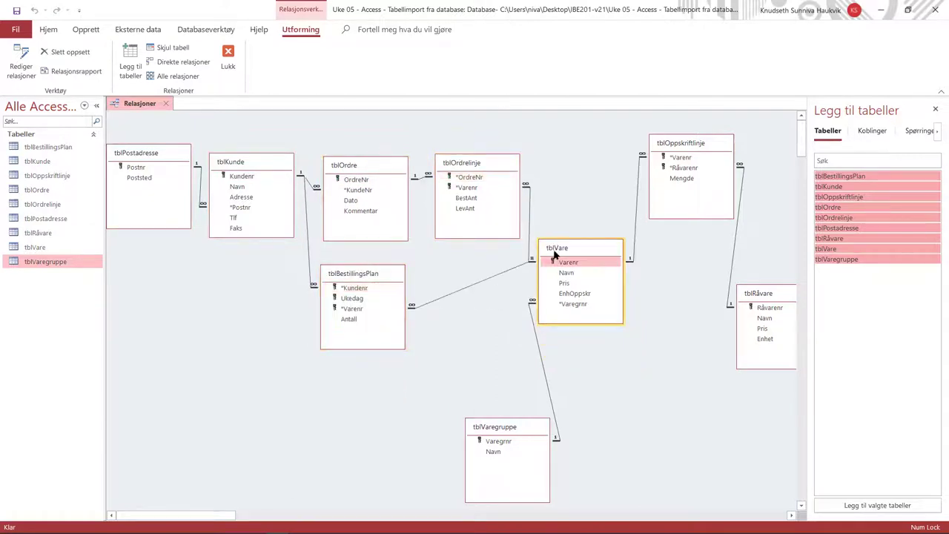
click(499, 429)
drag(498, 429, 465, 335)
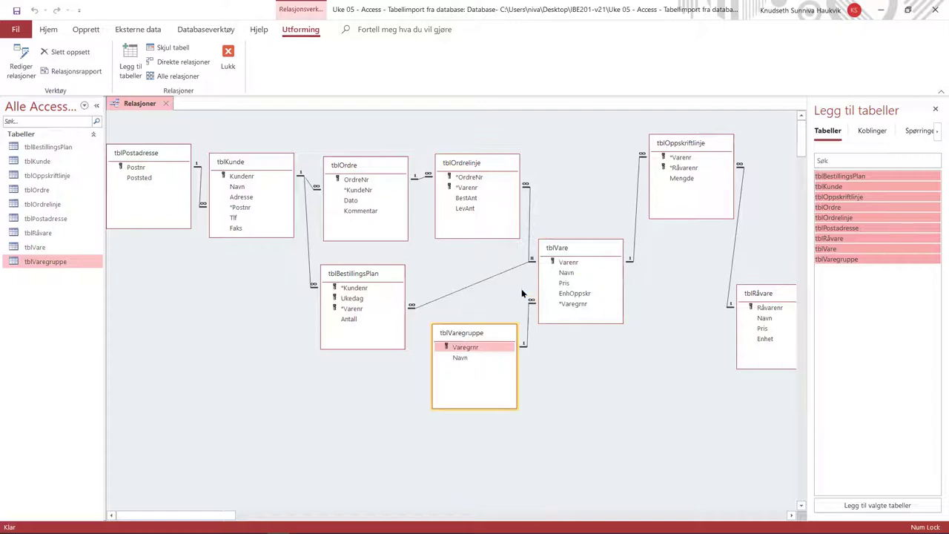
Step: Lower tblOppskriftlinje toward tblVare, and raise and shorten tblRåvare, widening the diagram area so it fits completely
click(683, 152)
drag(684, 151, 670, 183)
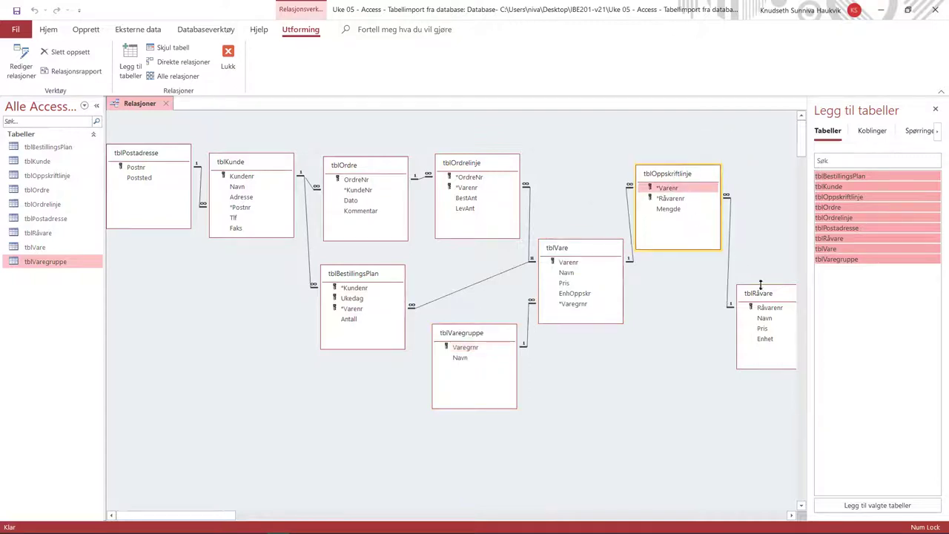
drag(760, 284, 760, 264)
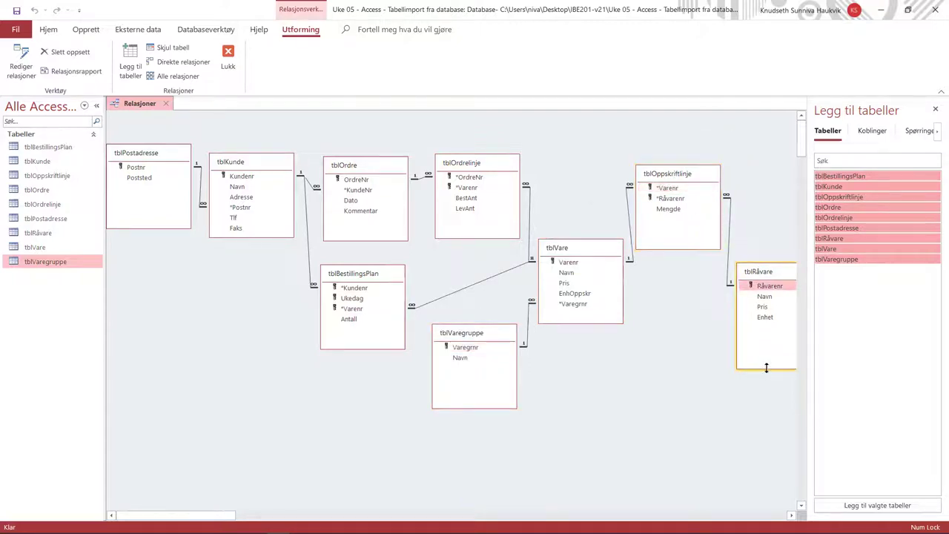
drag(765, 368, 771, 337)
drag(778, 269, 842, 266)
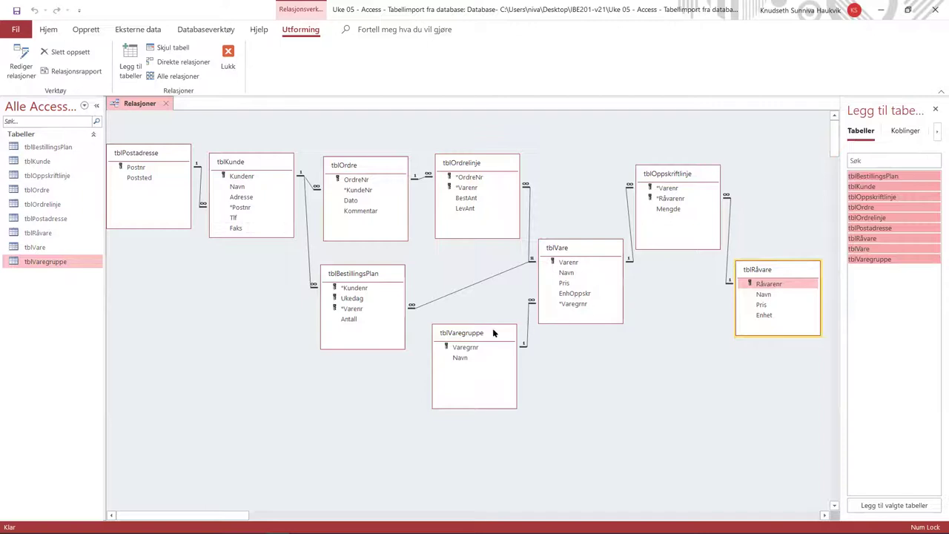
Step: Try a layout with tblBestillingsPlan above tblVare and tblVaregruppe beneath tblOrdrelinje
drag(378, 281, 577, 123)
drag(504, 335, 466, 293)
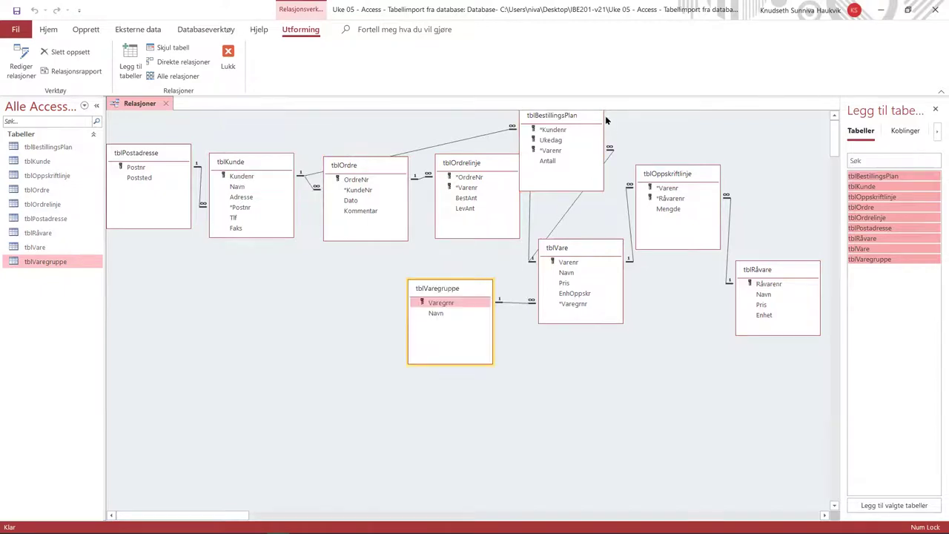
click(589, 116)
drag(590, 116, 382, 281)
Step: Settle tblVaregruppe below tblVare and tblBestillingsPlan beneath tblOrdre, and save and close the relationships diagram
drag(441, 288, 484, 350)
drag(350, 282, 362, 284)
right_click(144, 103)
click(155, 115)
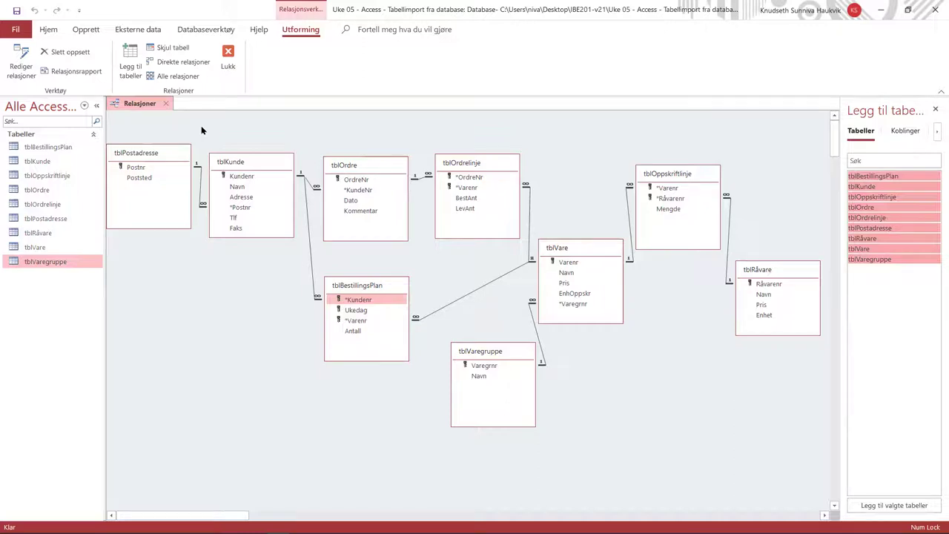
click(166, 105)
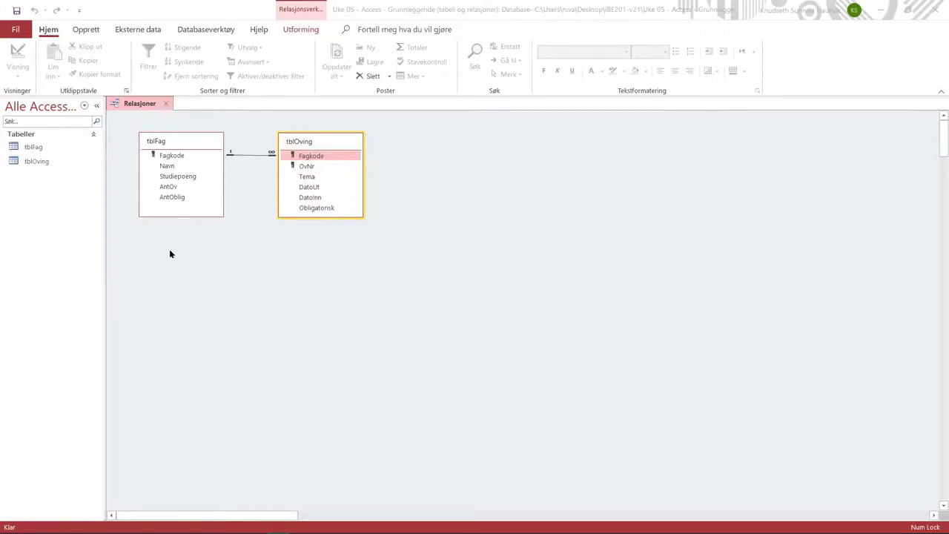
Step: Create a new query in Design view for the tblFag and tblOving database and close its property sheet
click(245, 172)
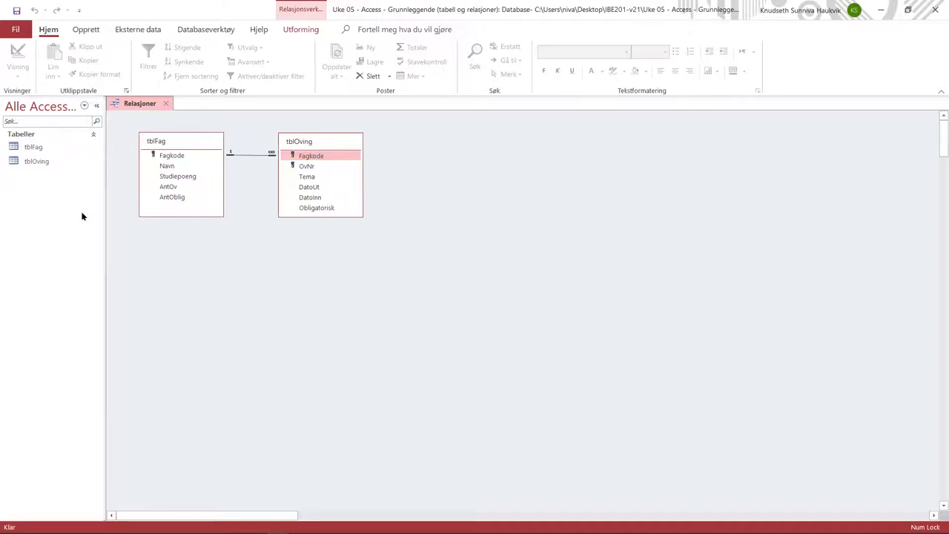
click(93, 35)
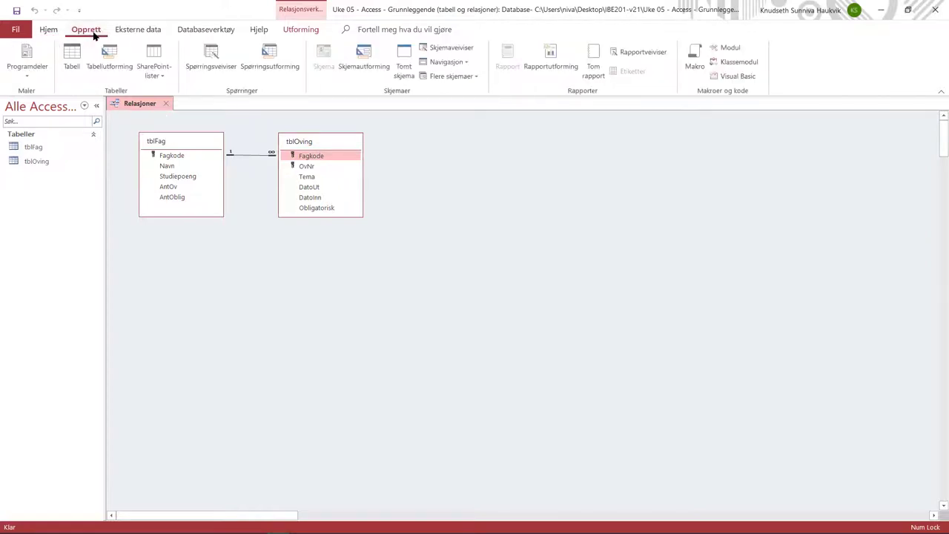
click(270, 57)
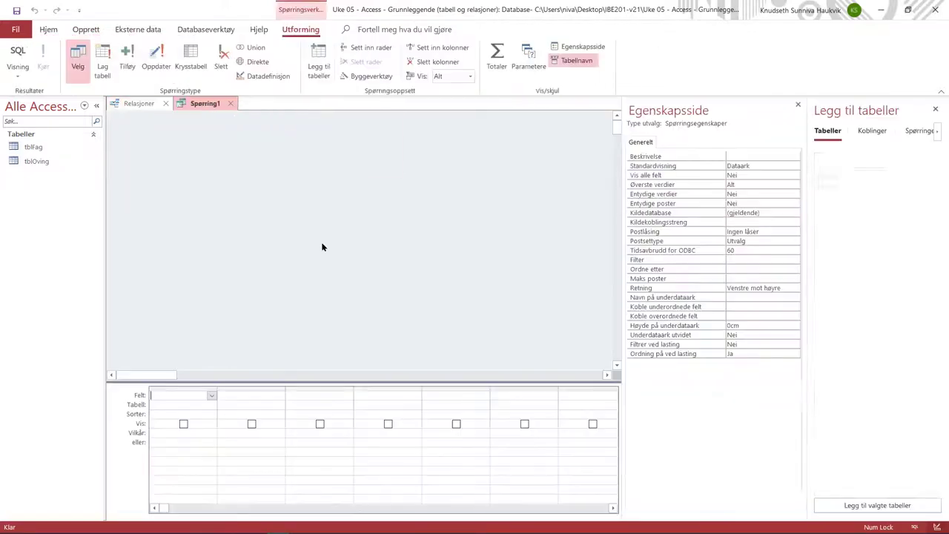
click(799, 104)
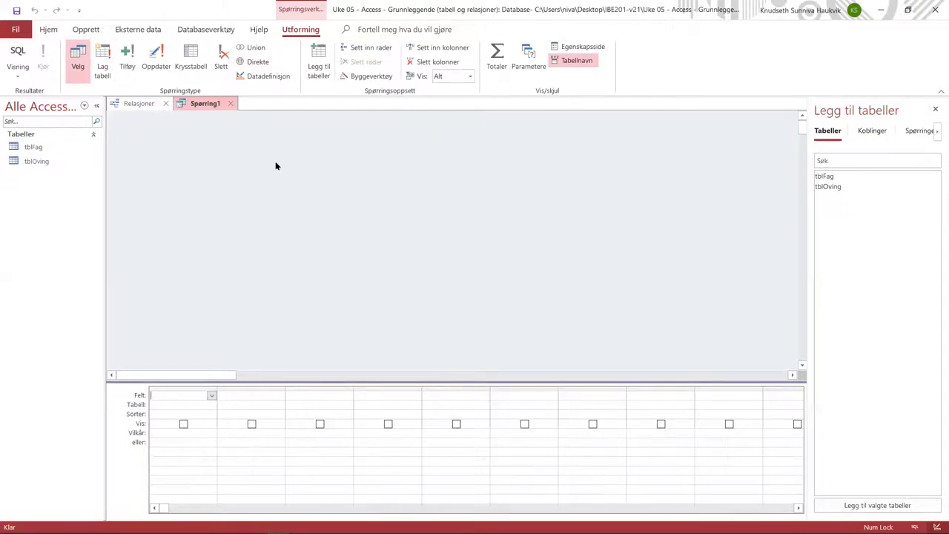
Step: Add tblOving and tblFag to the query and place them side by side with a short gap between them
click(319, 65)
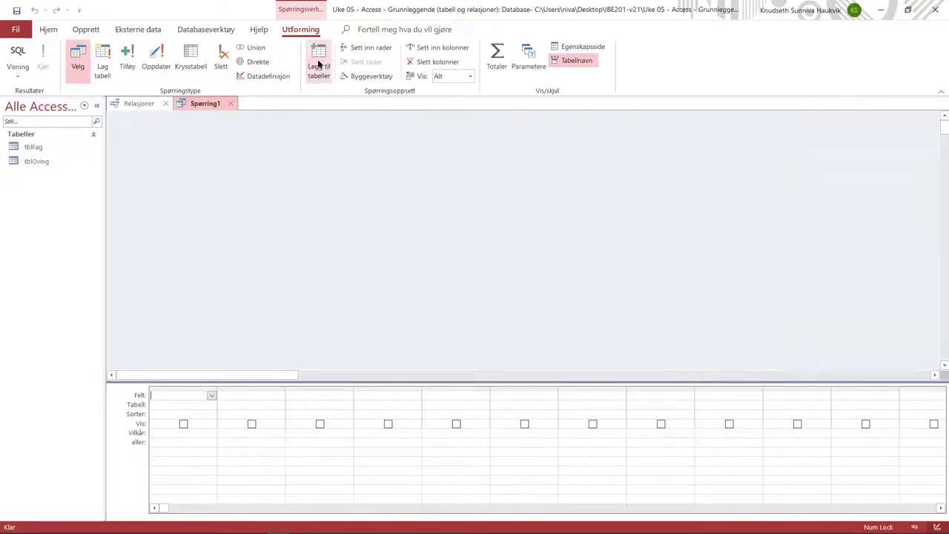
click(319, 65)
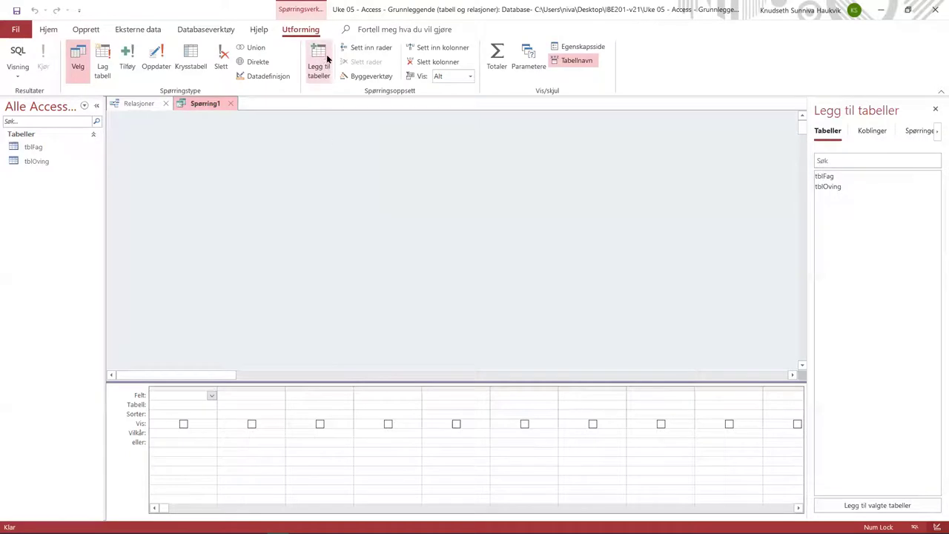
double_click(841, 188)
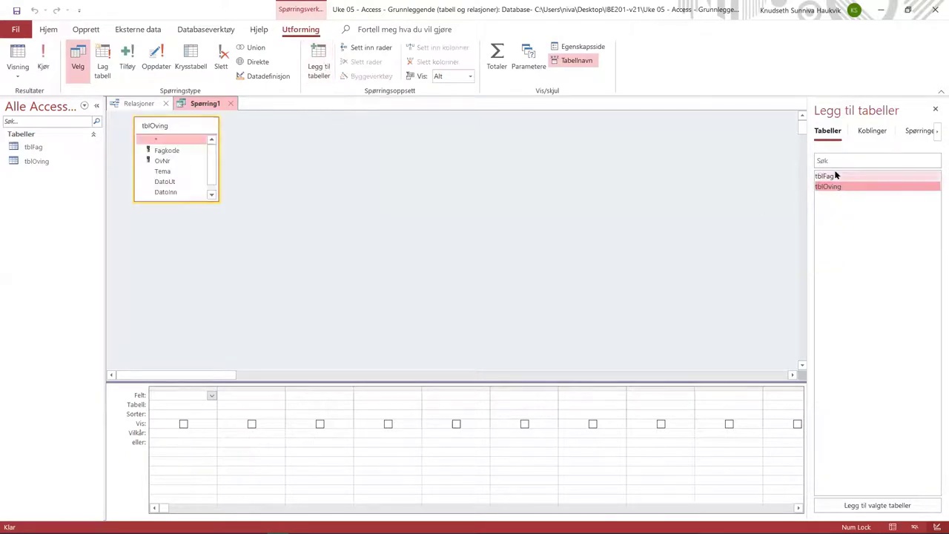
click(831, 176)
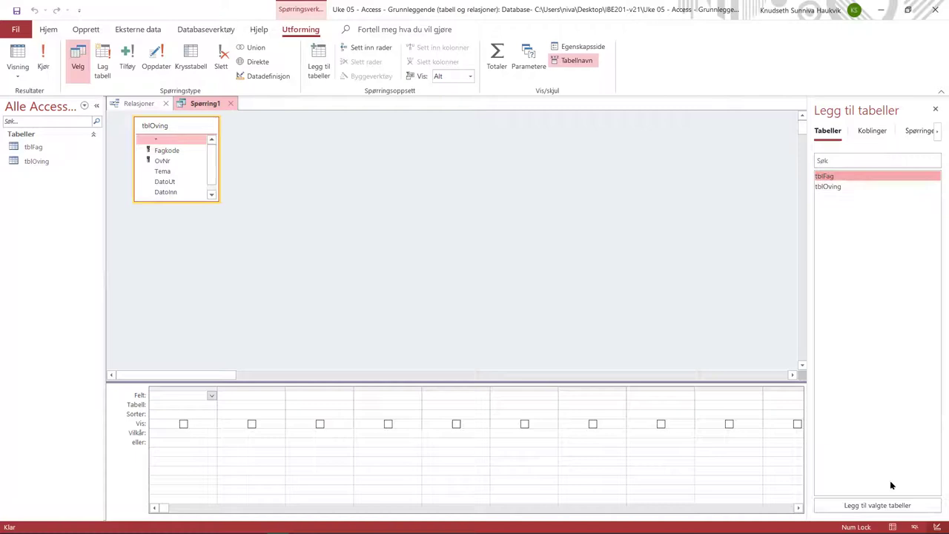
click(826, 505)
drag(287, 129, 353, 130)
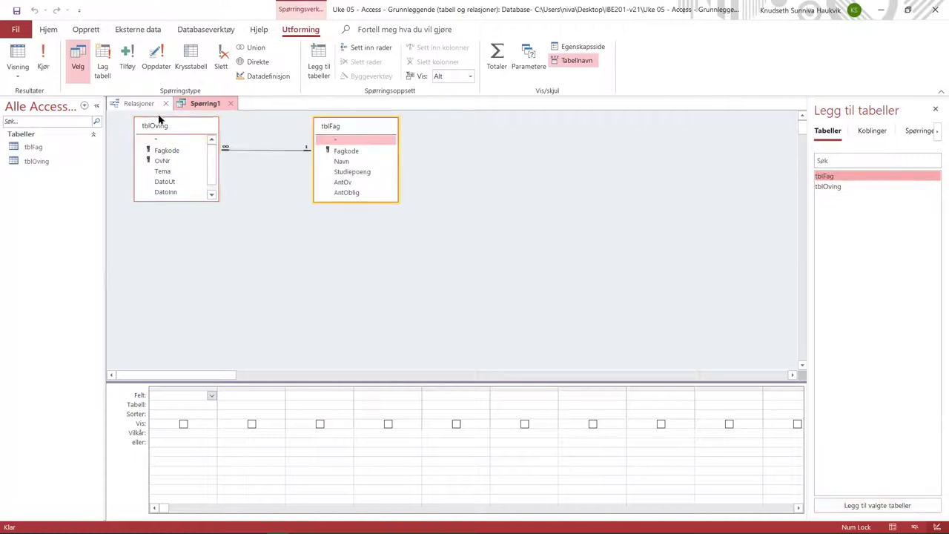
drag(182, 131, 228, 132)
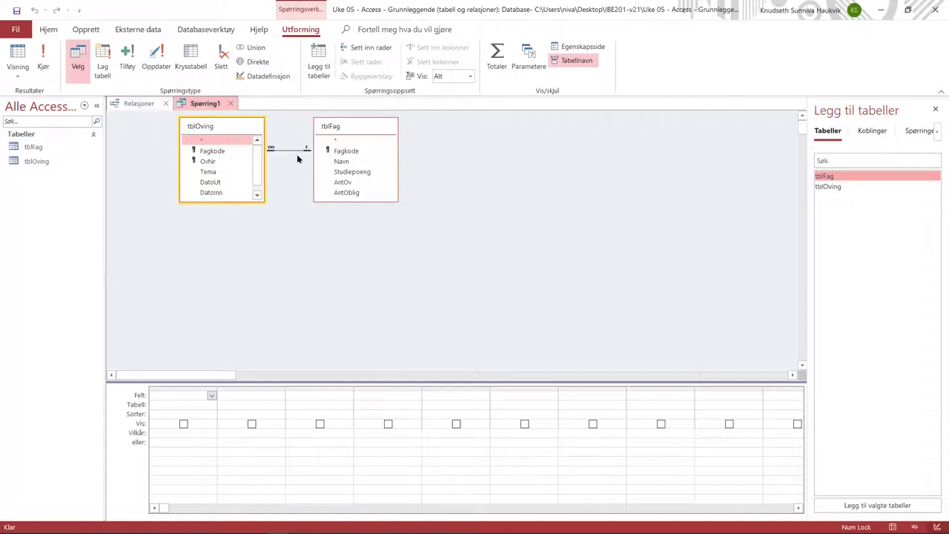
click(325, 254)
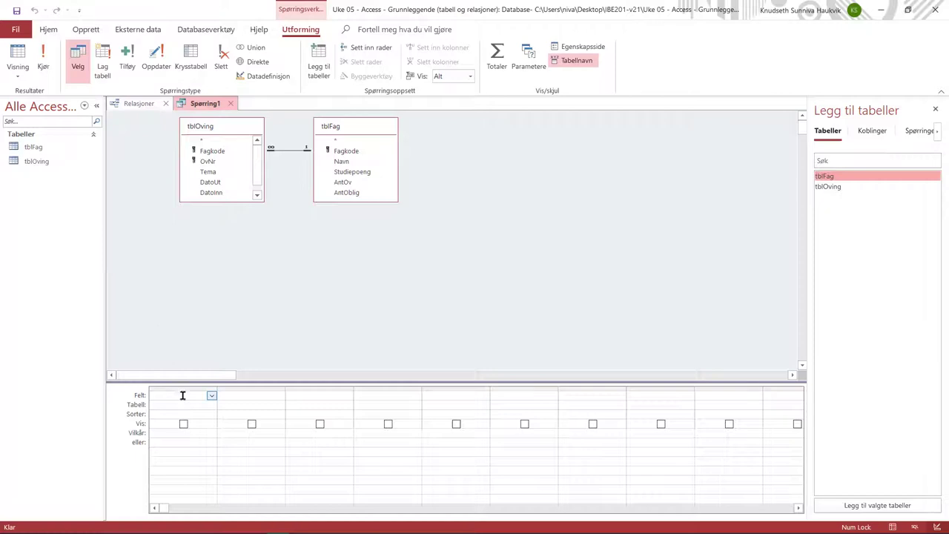
Step: Add the Navn and Studiepoeng fields from tblFag as the first two query columns
double_click(346, 164)
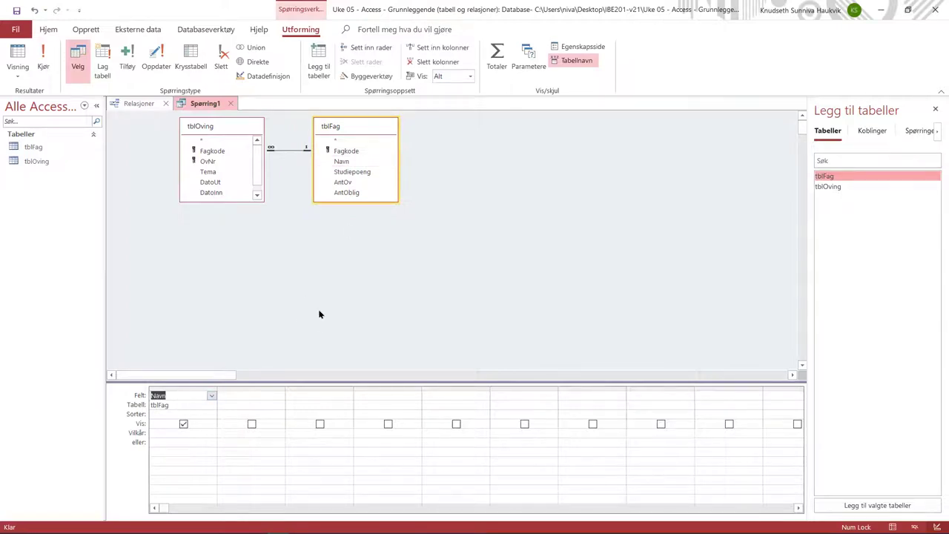
click(250, 396)
double_click(366, 172)
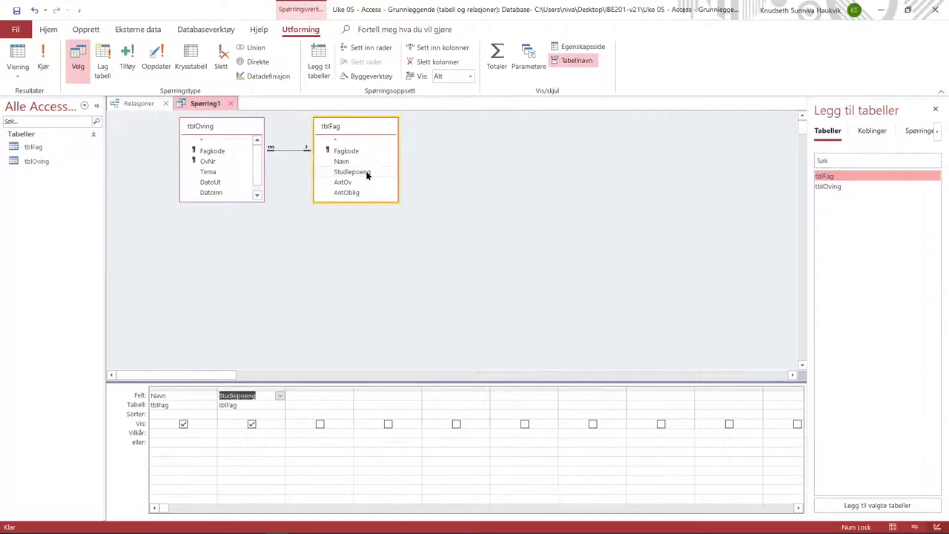
Step: Add OvNr and Tema from tblOving as the third and fourth query columns
click(332, 396)
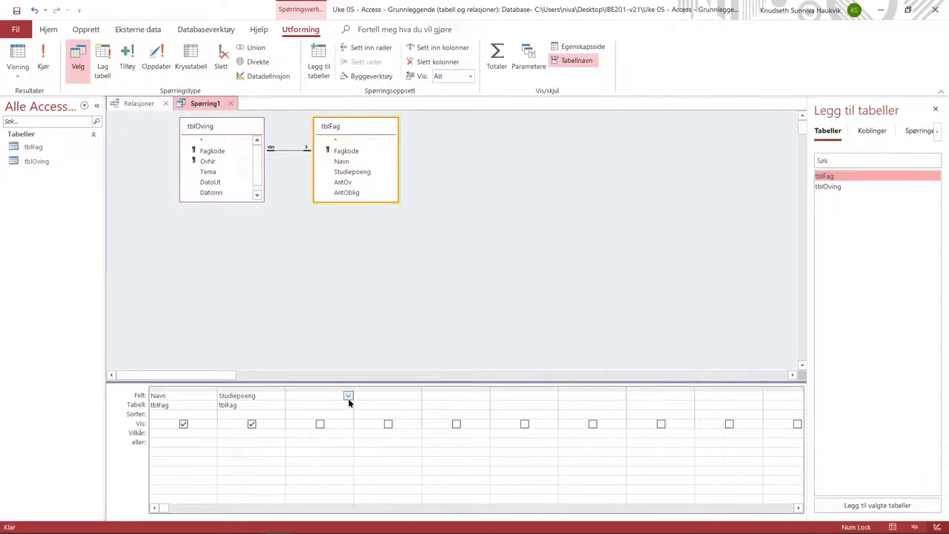
click(348, 398)
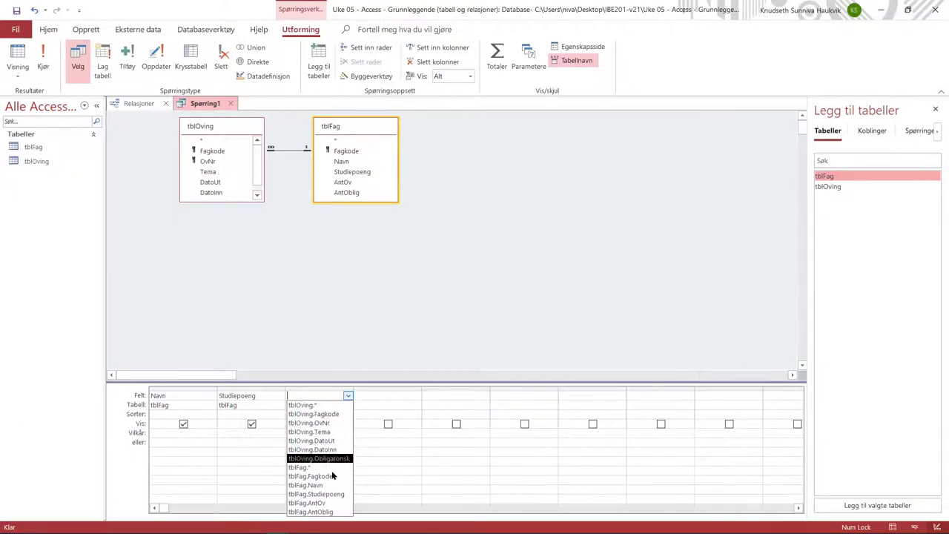
click(319, 422)
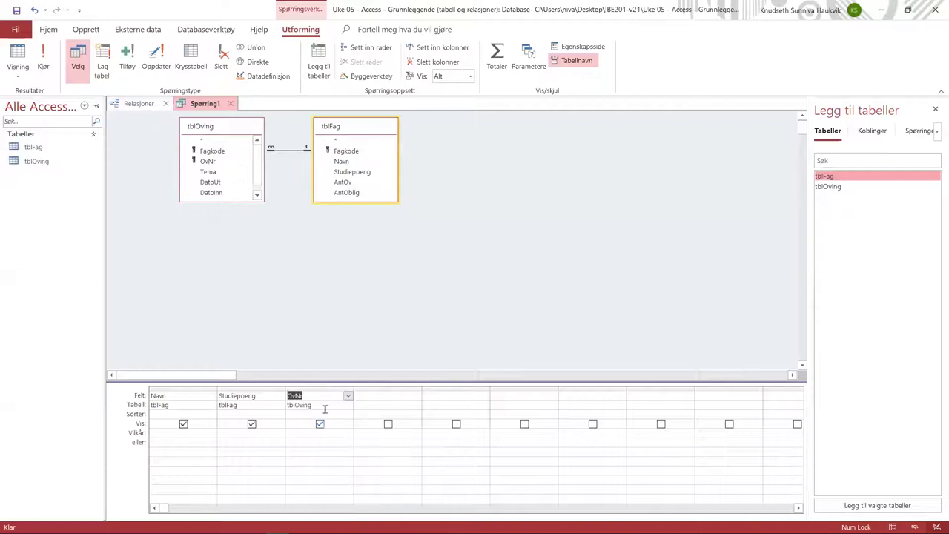
click(390, 405)
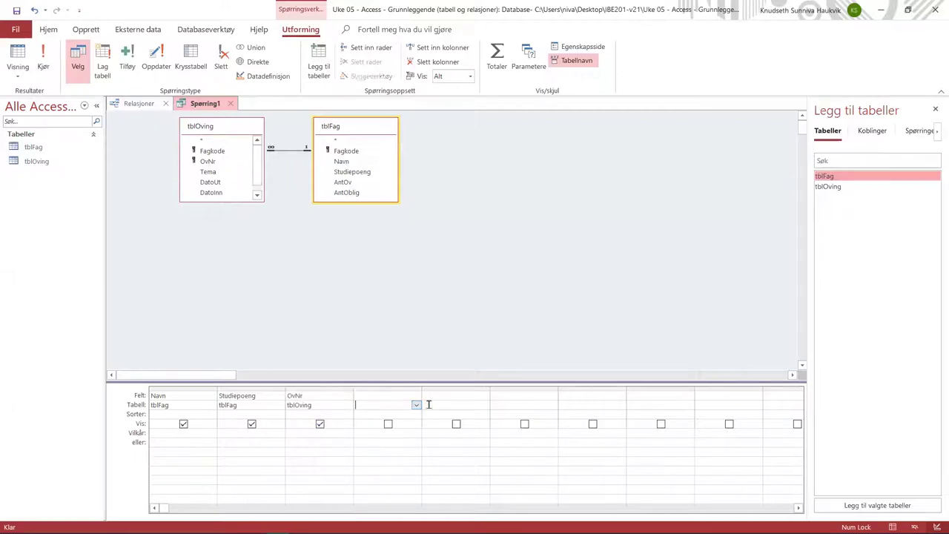
click(416, 405)
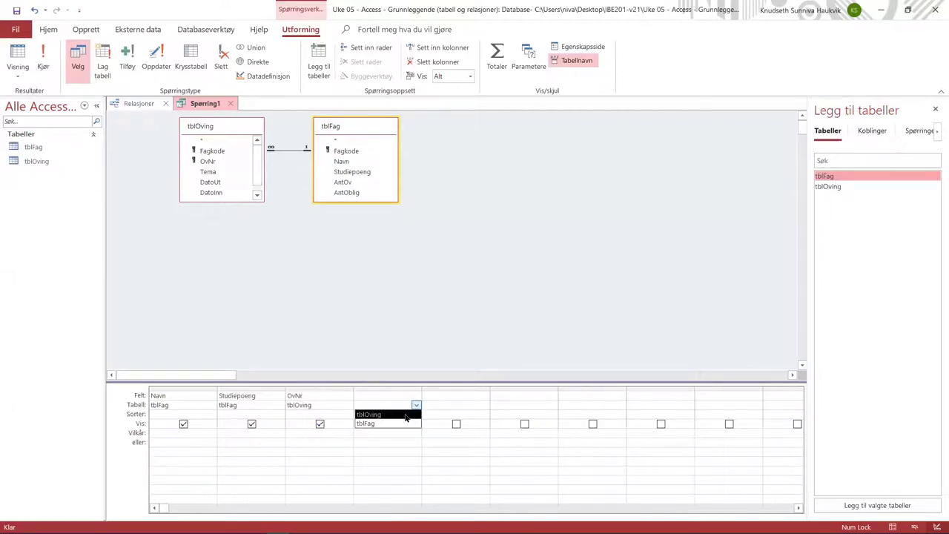
click(405, 415)
click(416, 396)
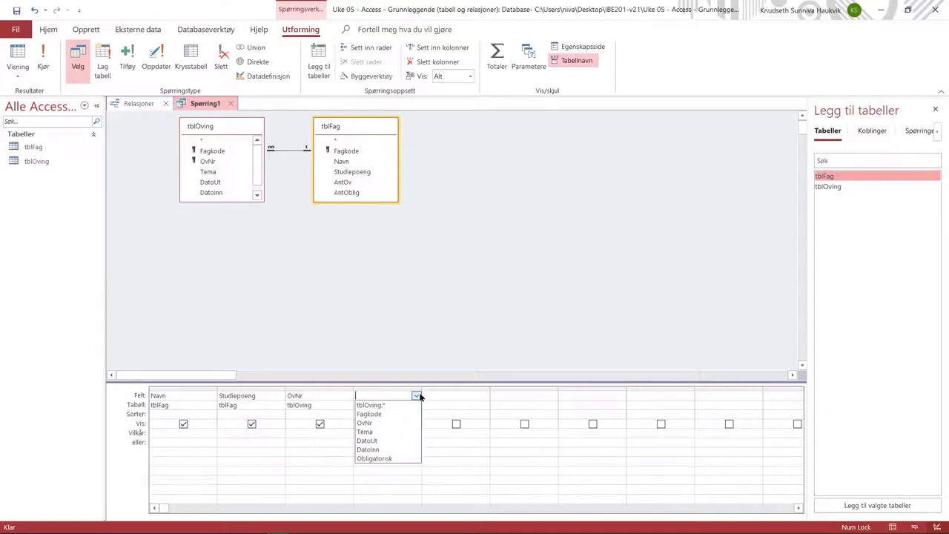
click(389, 432)
Step: Add DatoUt and DatoInn from tblOving as the fifth and sixth columns and run the query
click(436, 396)
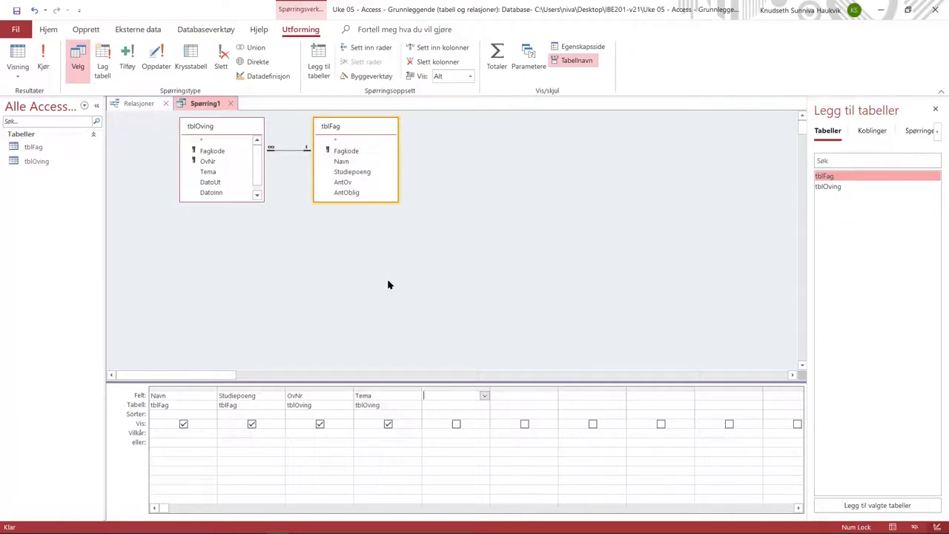
double_click(216, 181)
click(526, 397)
double_click(225, 193)
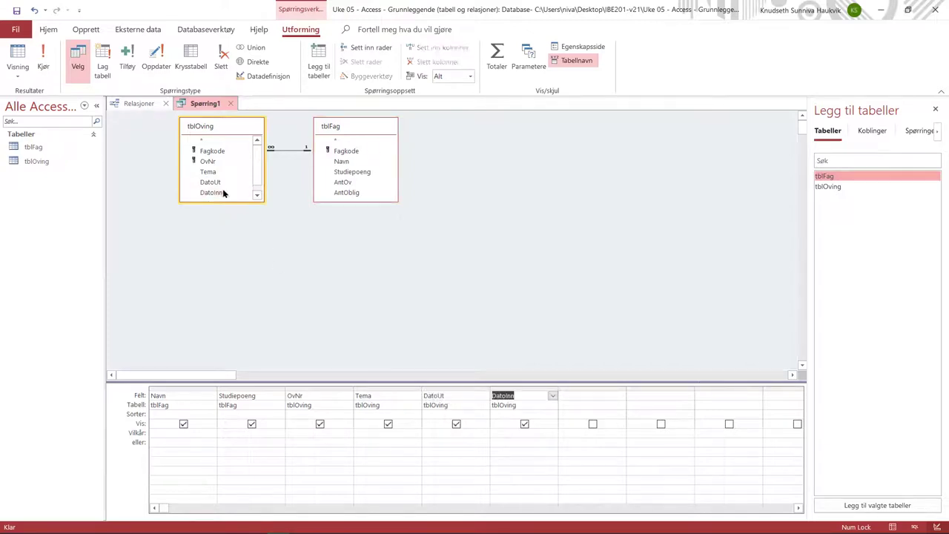
click(50, 65)
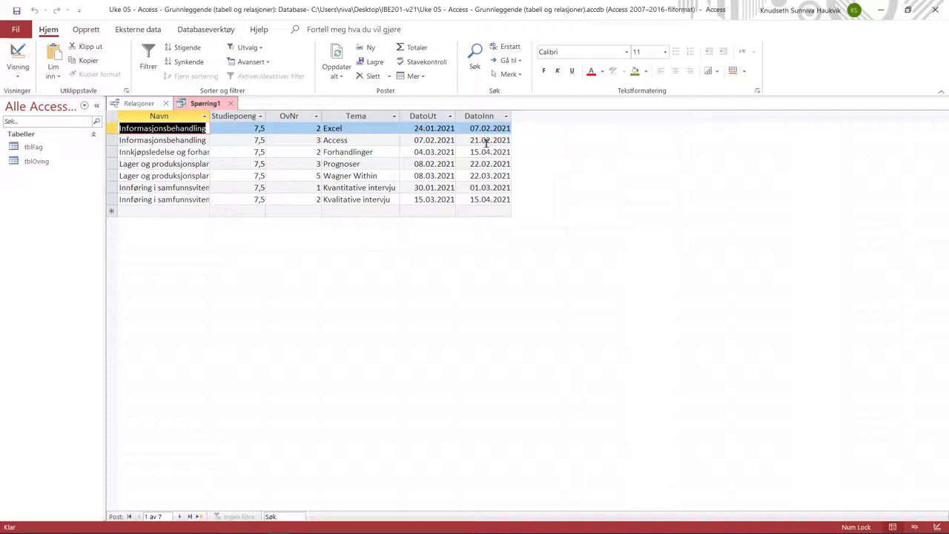
Step: Add a calculated seventh query column, Fristdager: [DatoInn]-[DatoUt], in the query design and run the query
click(24, 50)
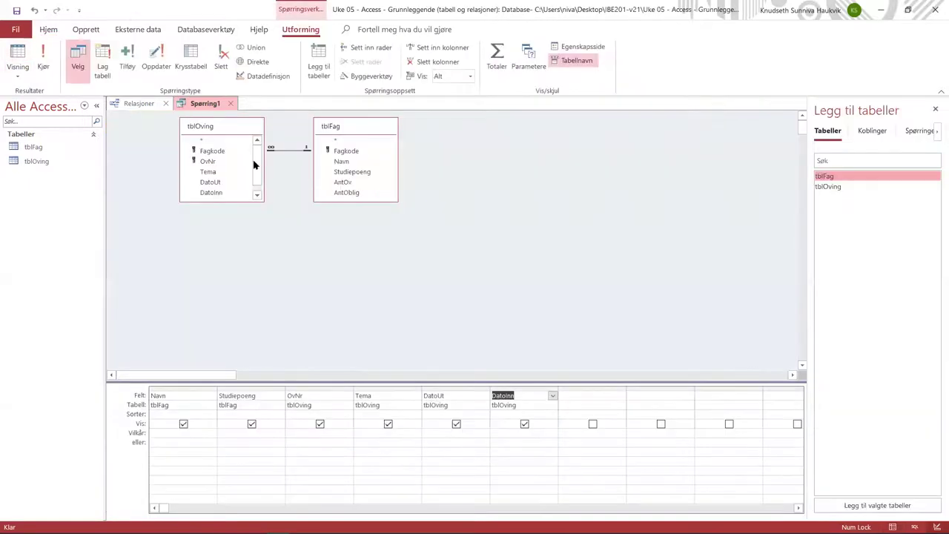
click(577, 398)
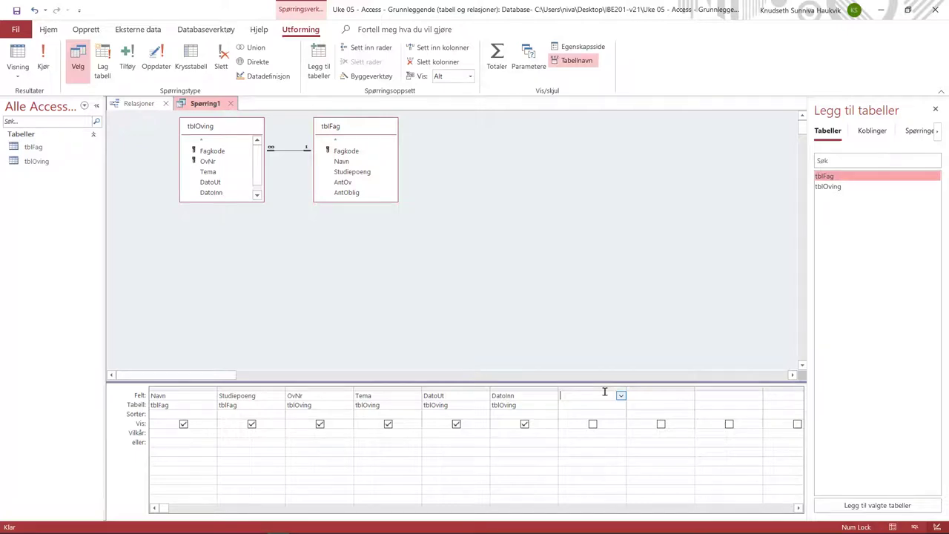
text(F)
text(rist)
text(dager:)
text(:)
text([)
text(Dato)
text(Inn)
text(] -)
key(shift+F10)
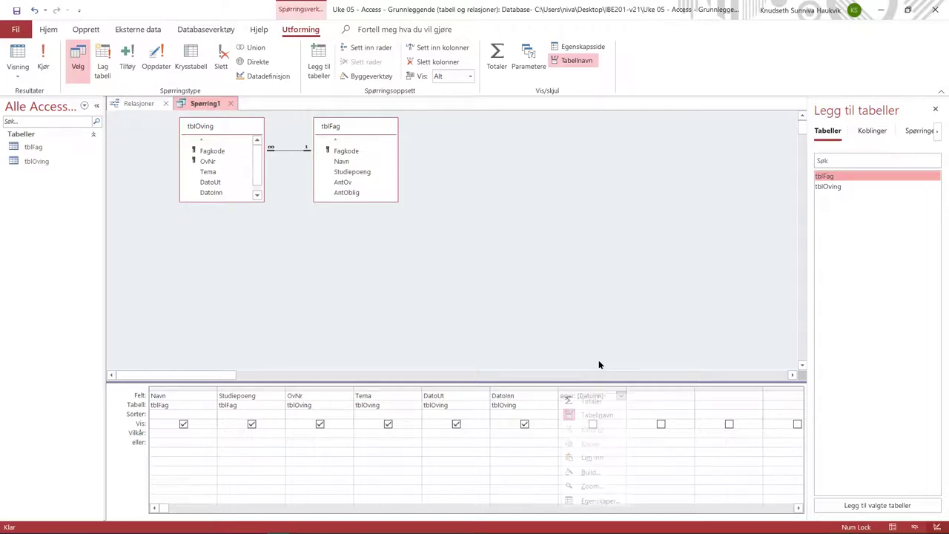
key(Escape)
text(-)
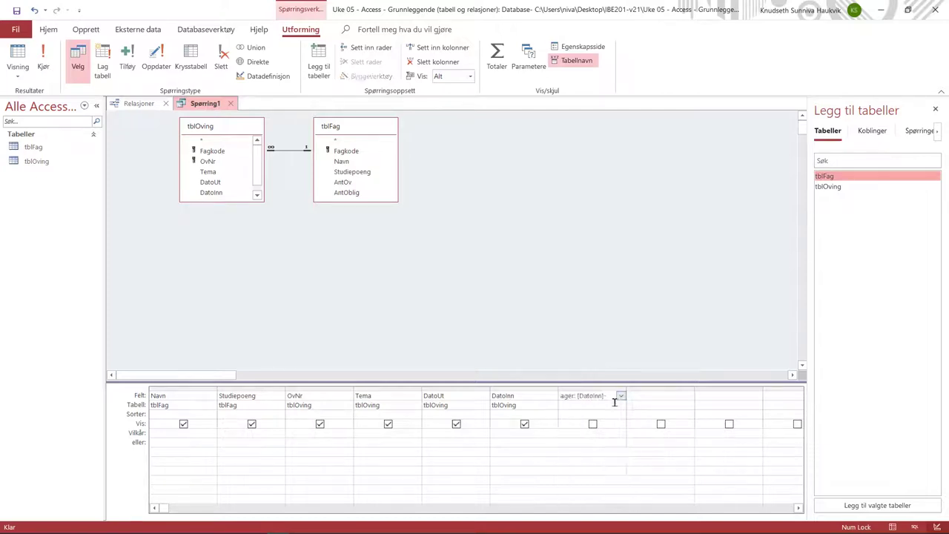
text([DatoUt)
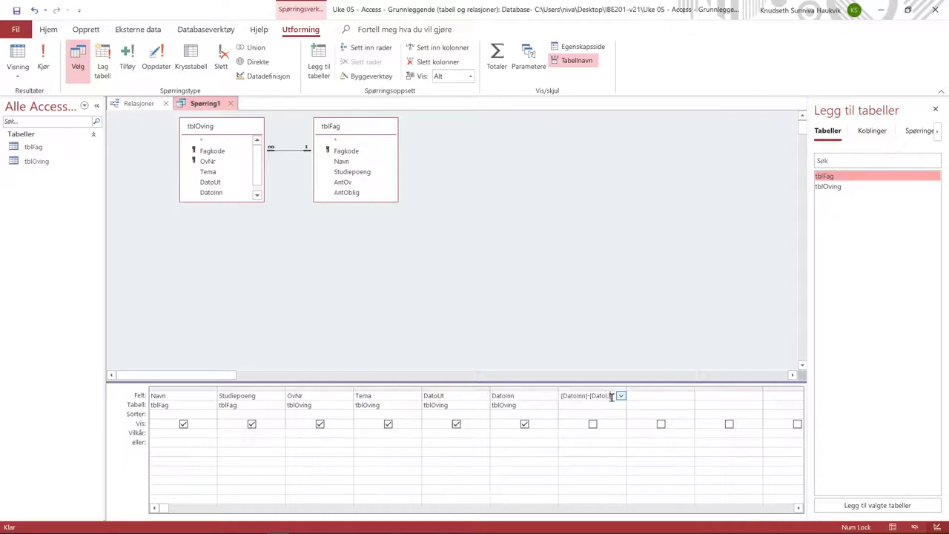
text(])
click(42, 58)
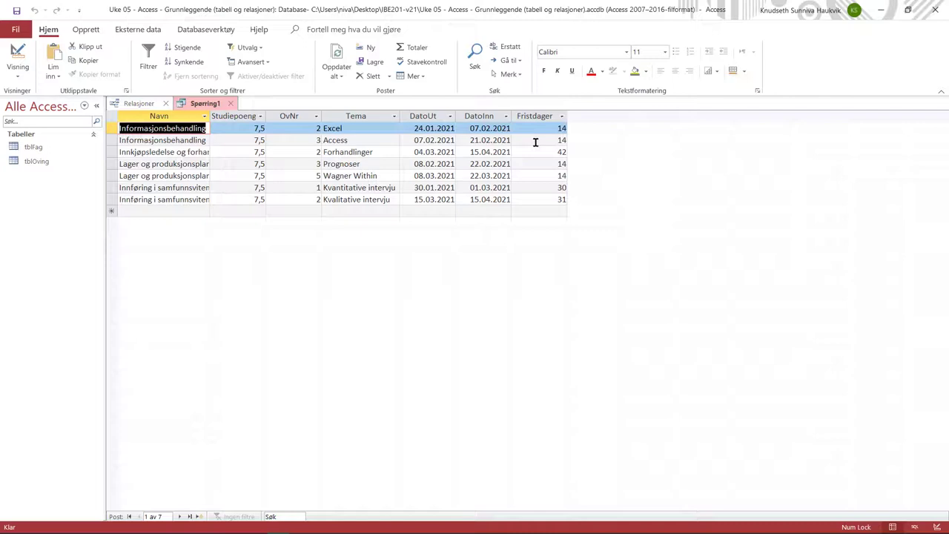
Step: Return the query to design view and save it as qryLeveringsfrist
right_click(199, 104)
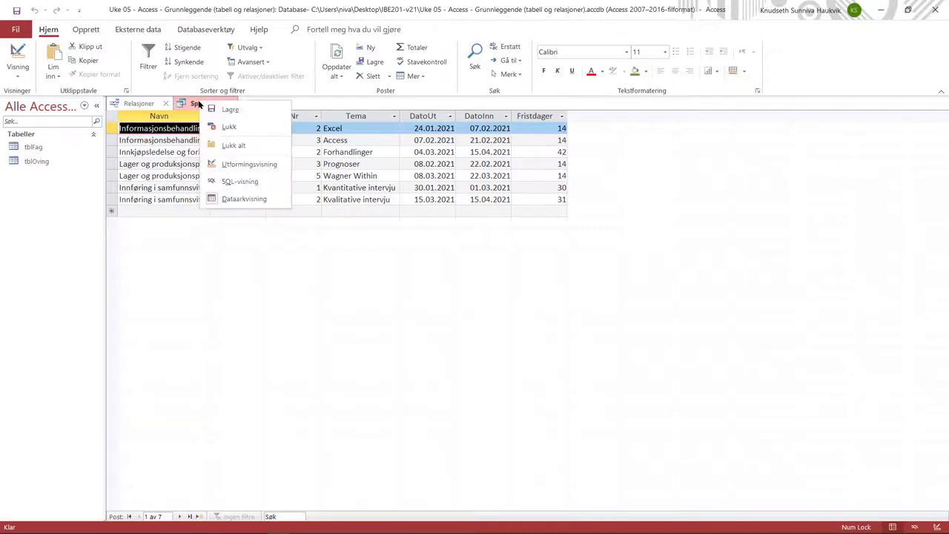
key(u)
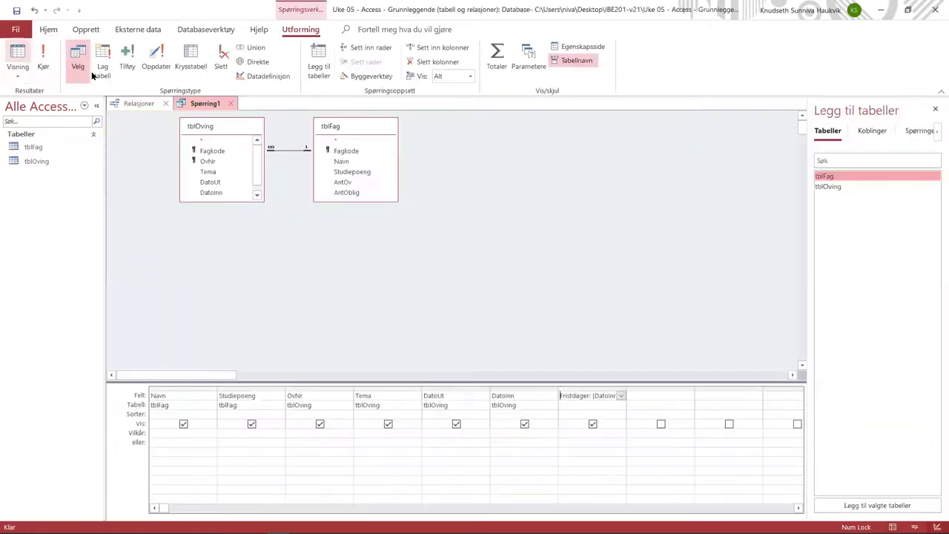
right_click(214, 104)
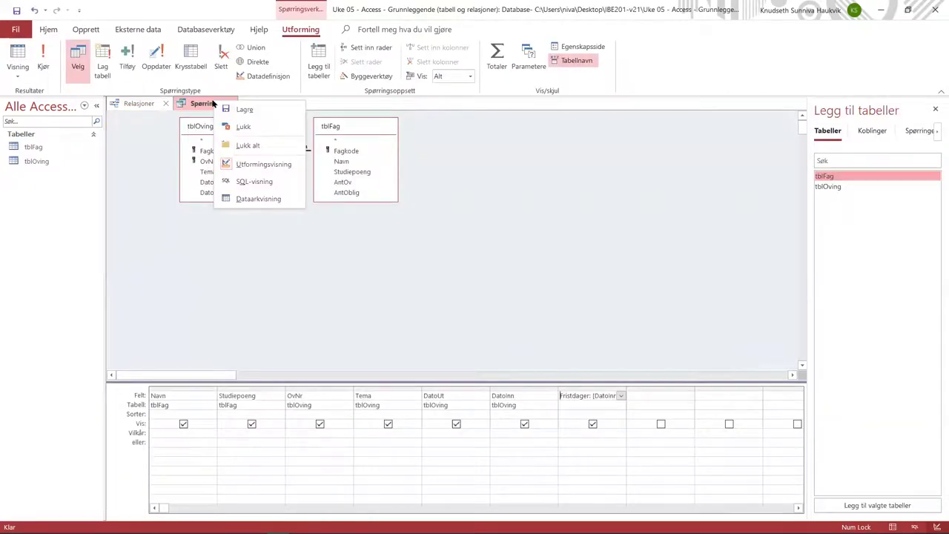
click(223, 109)
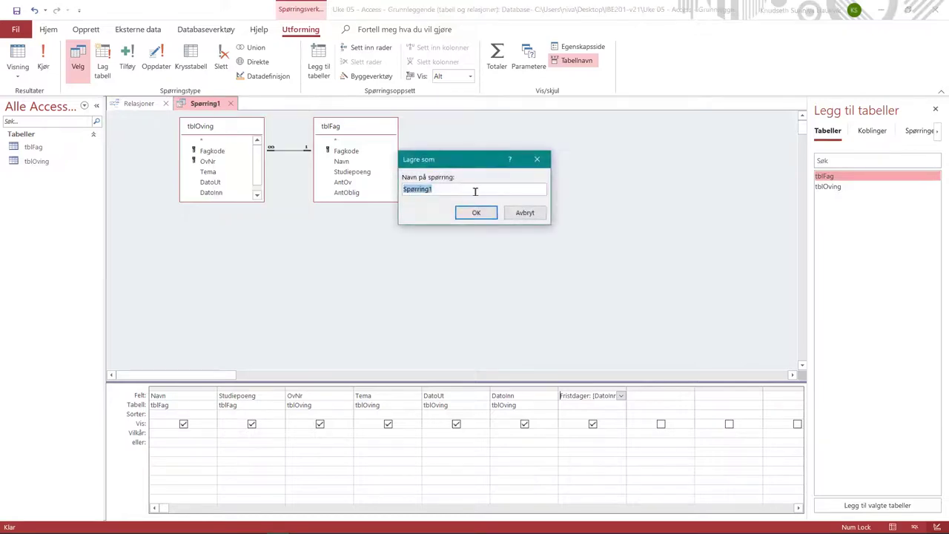
text(qry)
text(Leveringsfrist)
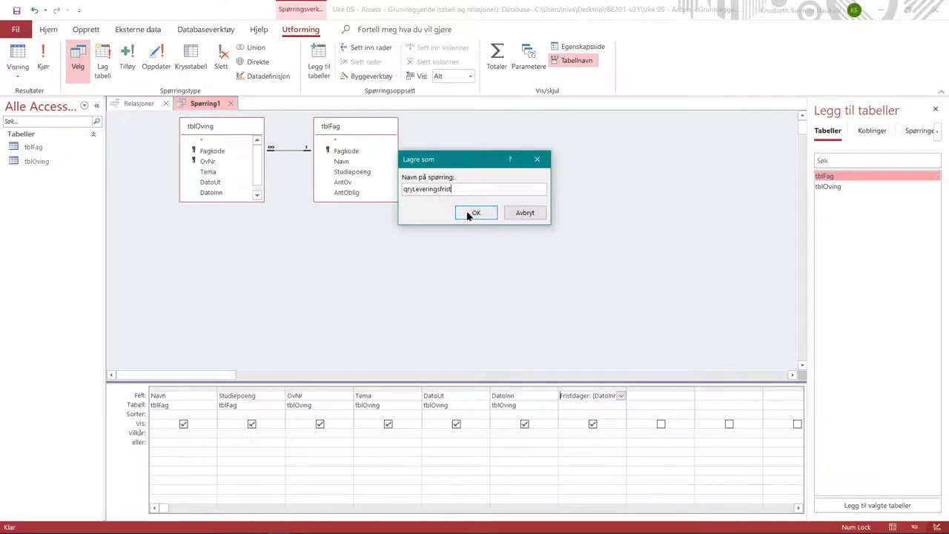
click(473, 213)
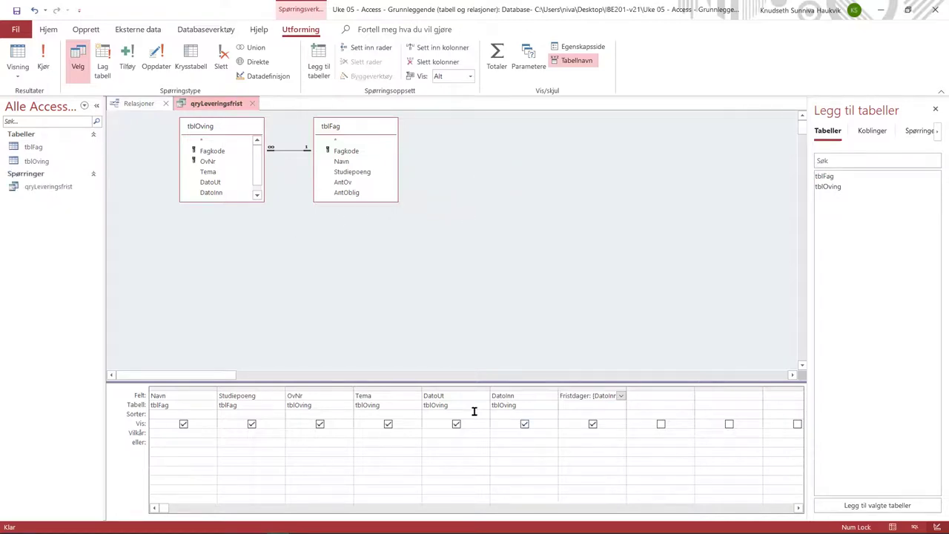
Step: Sort the DatoInn column ascending (Stigende) and run the query
click(499, 414)
click(553, 415)
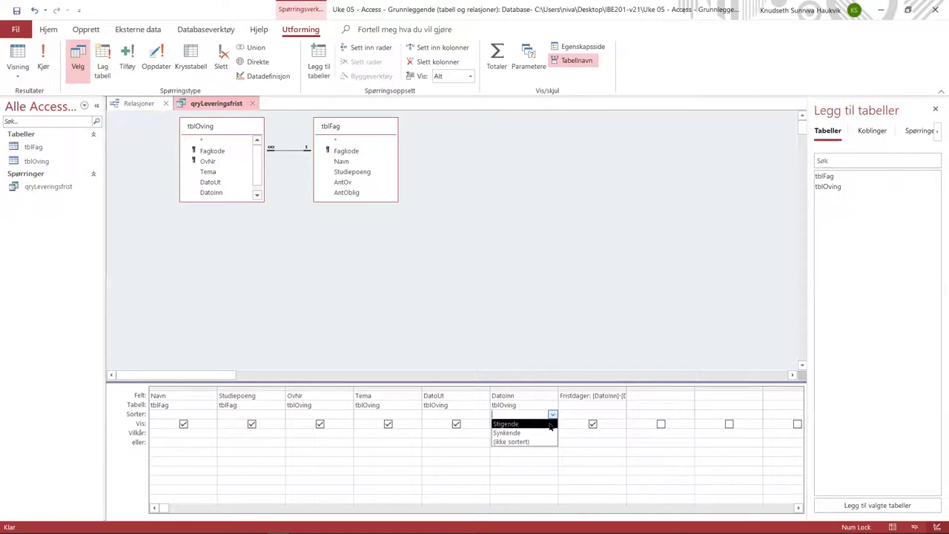
click(551, 424)
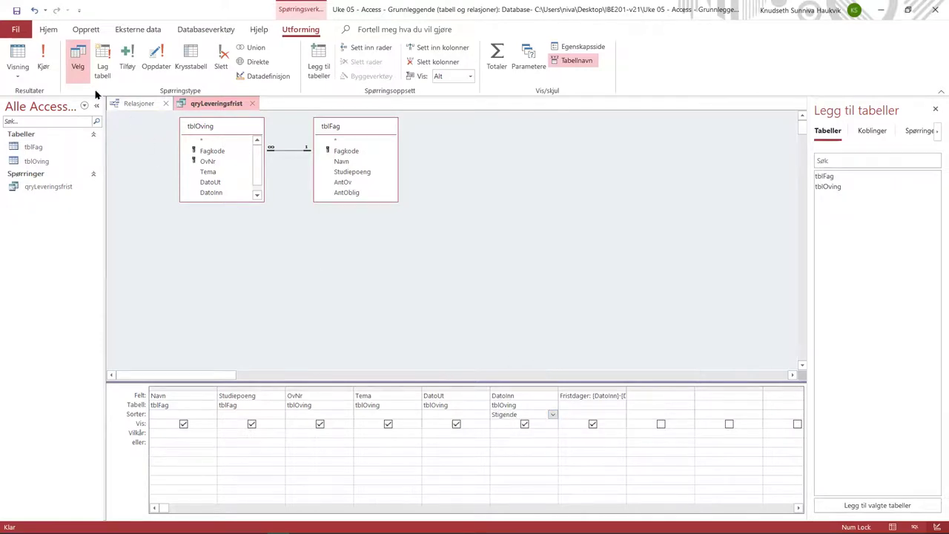
click(43, 60)
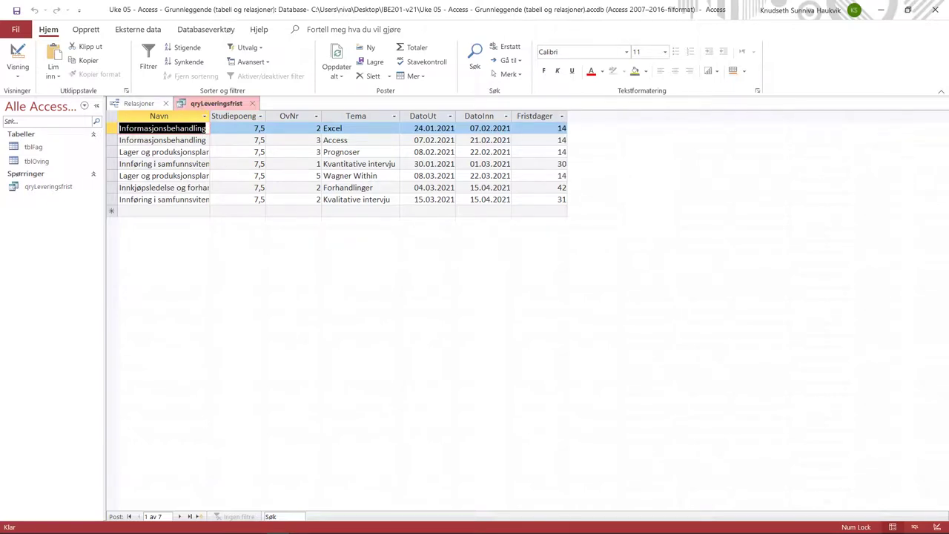
Step: Switch to the Obligatorisk øving nr. 3 PDF in Acrobat Reader and read the submission requirements and the introduction to Oppgave 1
key(alt+Tab)
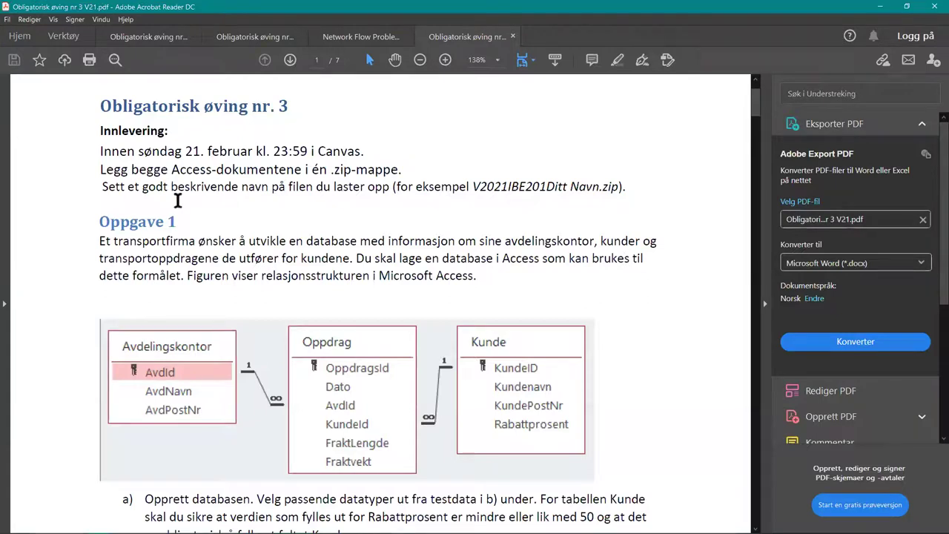
scroll(222, 145, up, 1)
scroll(303, 121, down, 1)
scroll(304, 121, up, 1)
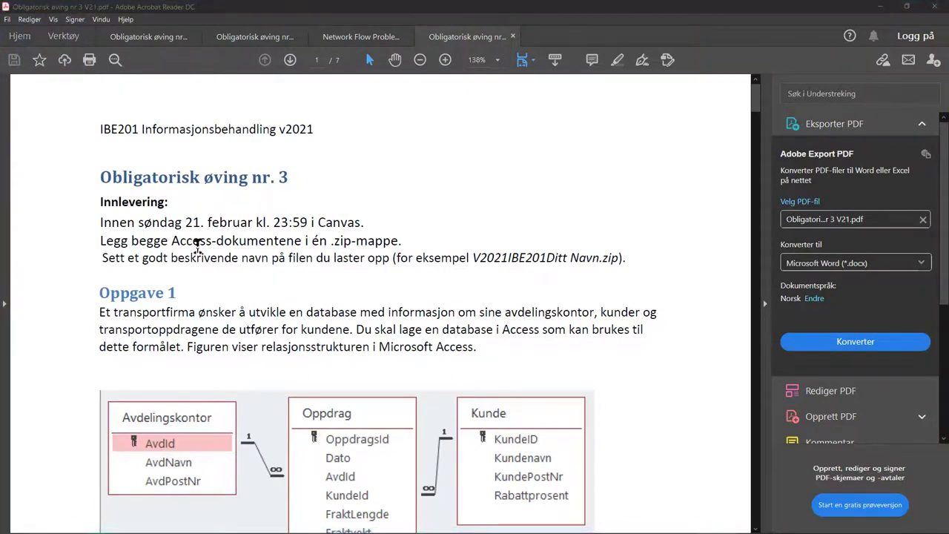
scroll(181, 247, down, 1)
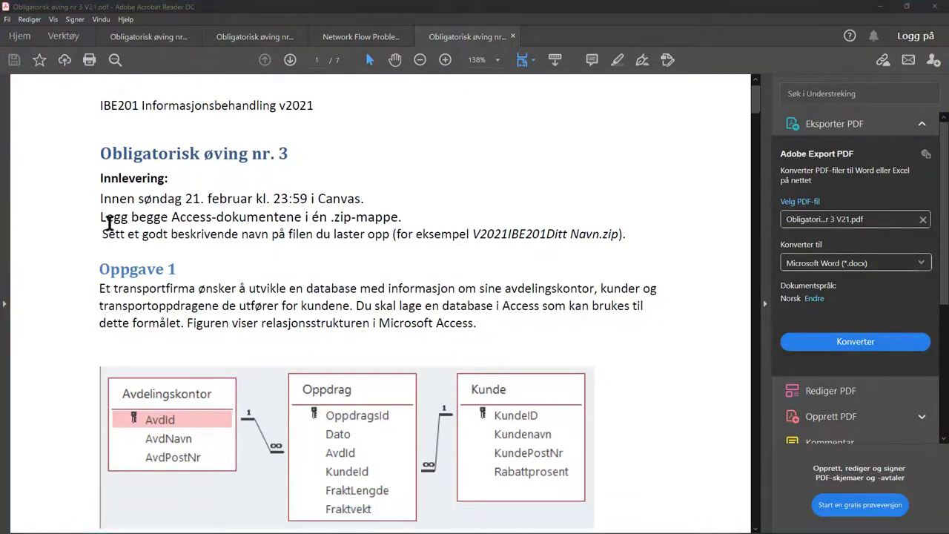
drag(103, 220, 399, 219)
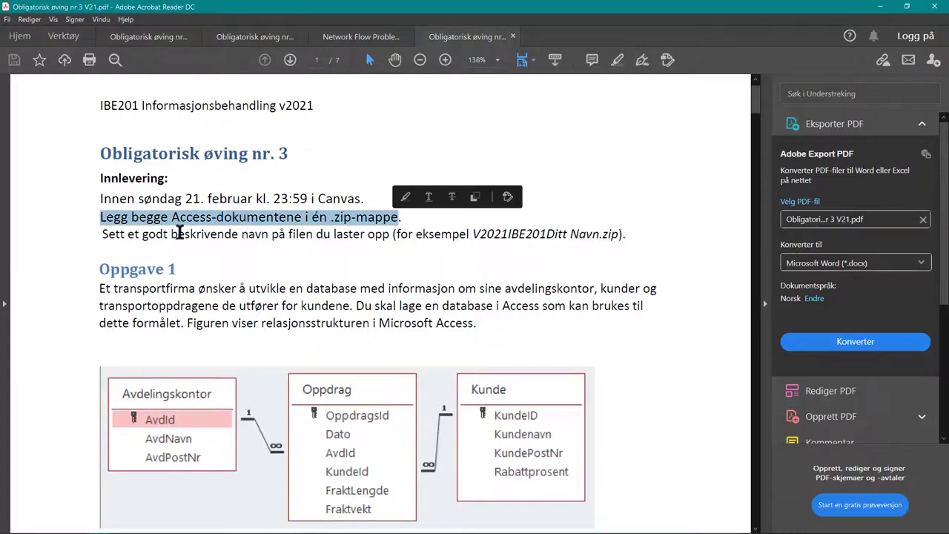
drag(101, 233, 627, 235)
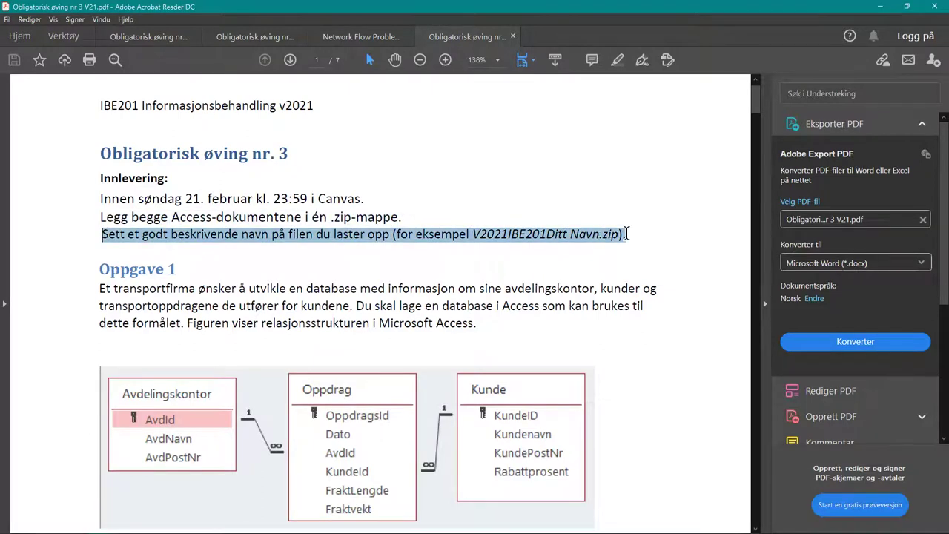
click(319, 265)
scroll(245, 261, down, 2)
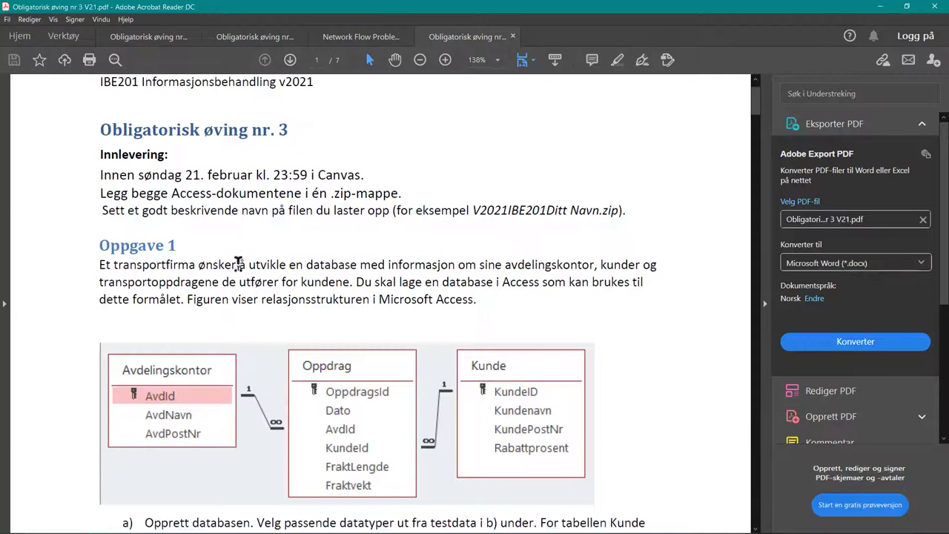
scroll(247, 260, down, 3)
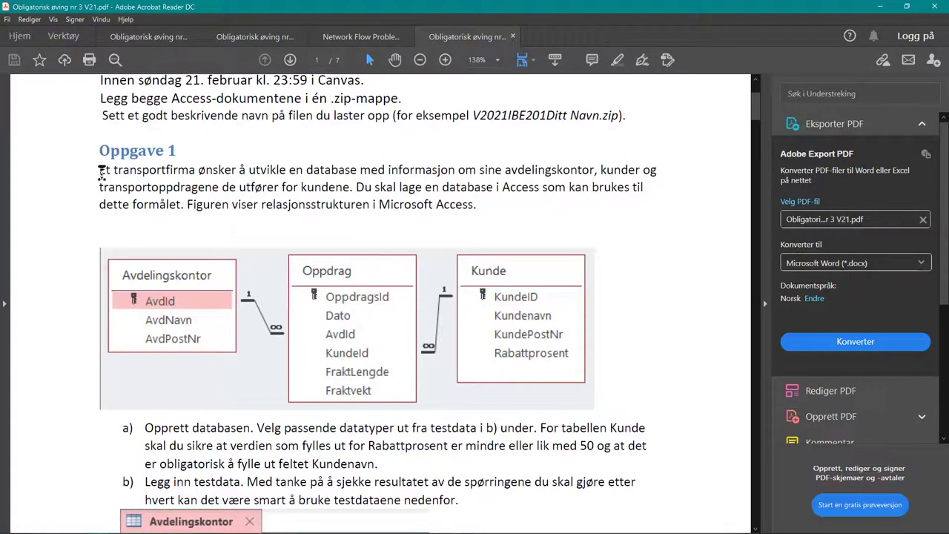
drag(99, 170, 486, 207)
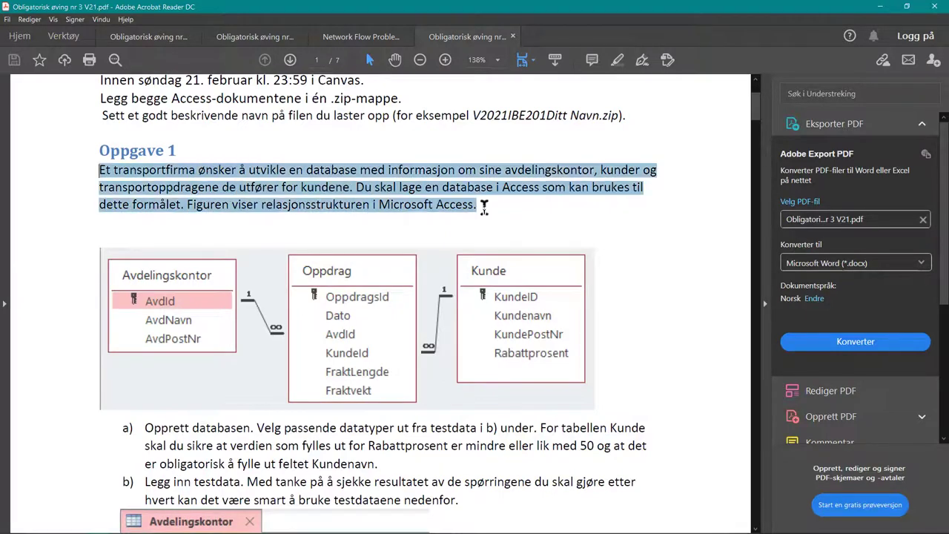
click(487, 209)
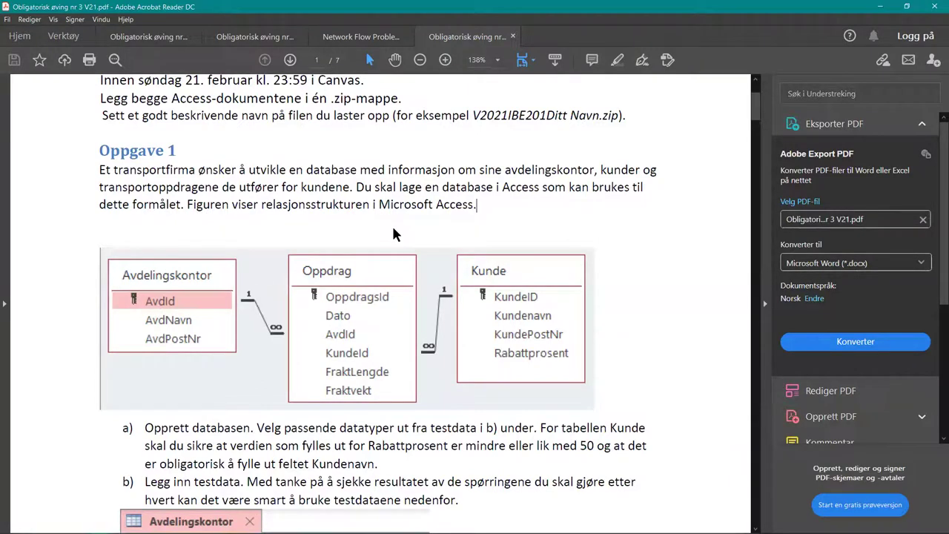
Step: Examine Oppgave 1's relationship figure, tasks a and b, the test data tables and the example query results
scroll(393, 228, down, 5)
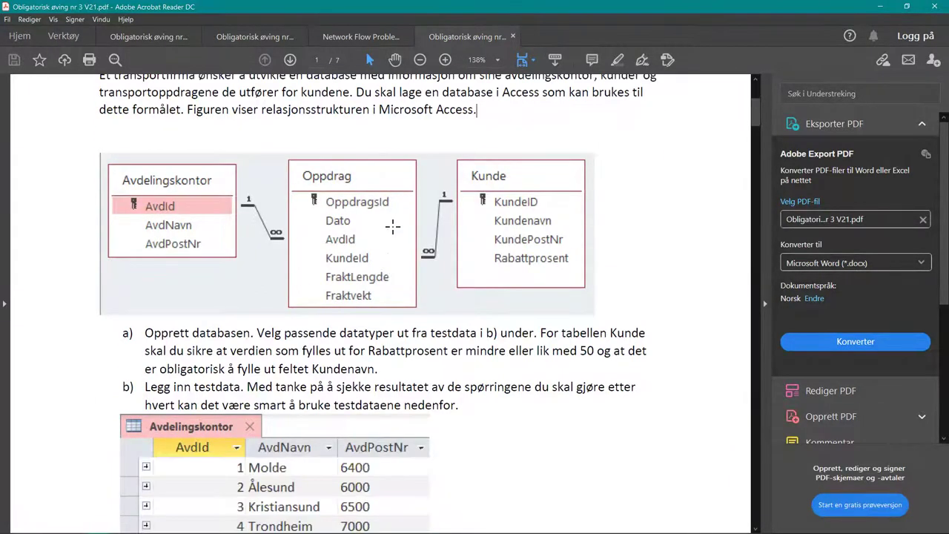
scroll(393, 230, down, 8)
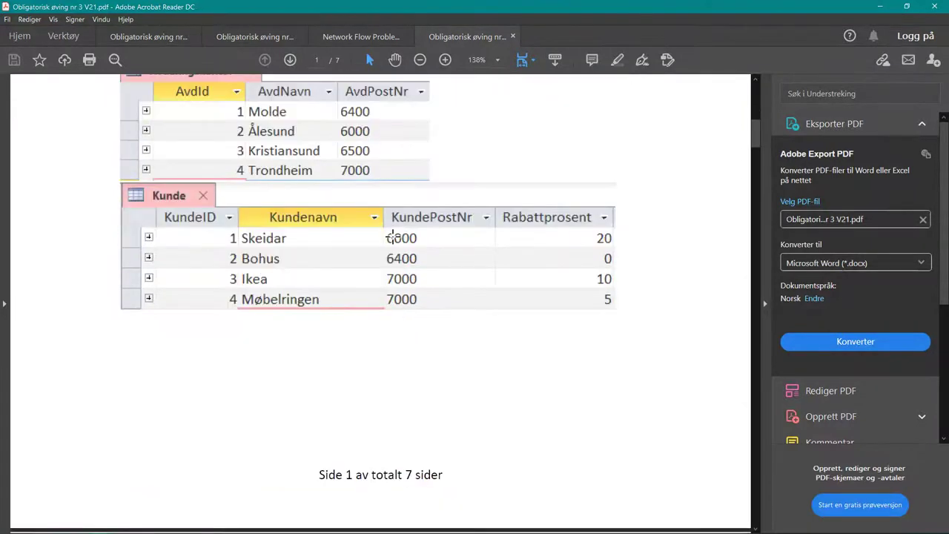
scroll(393, 247, down, 3)
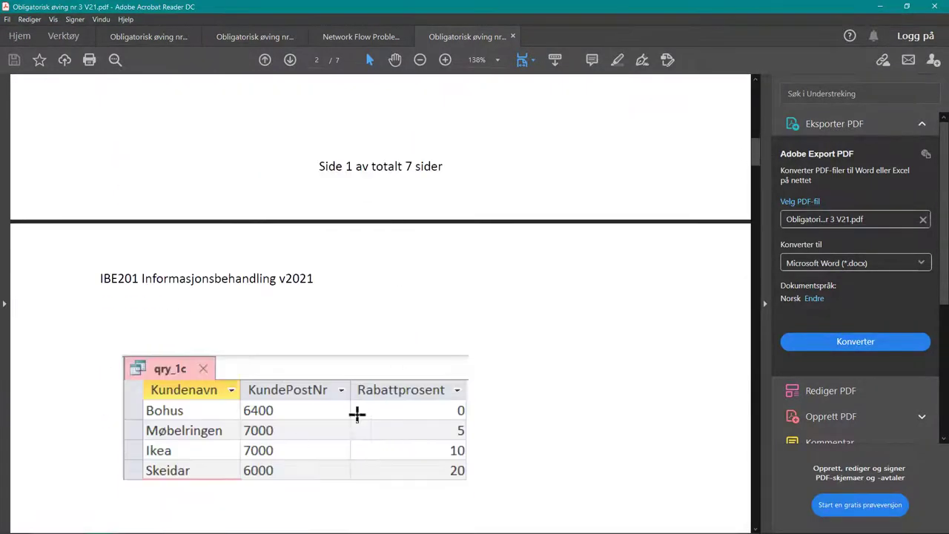
scroll(336, 417, up, 3)
scroll(336, 421, up, 7)
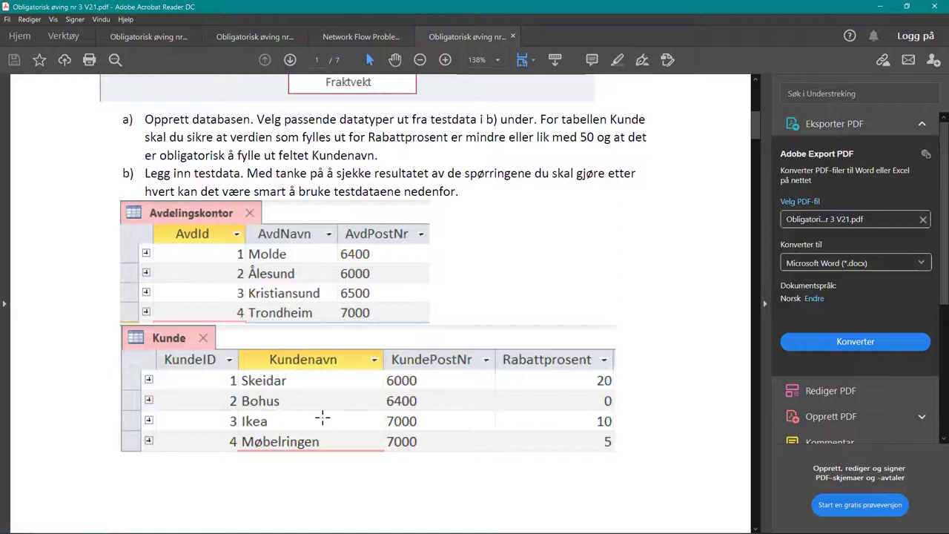
scroll(302, 273, up, 2)
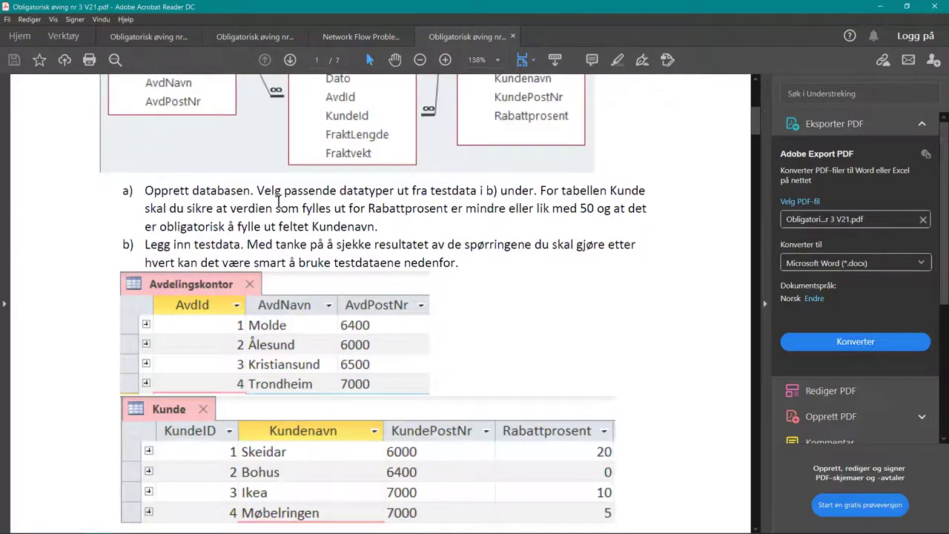
scroll(453, 319, up, 2)
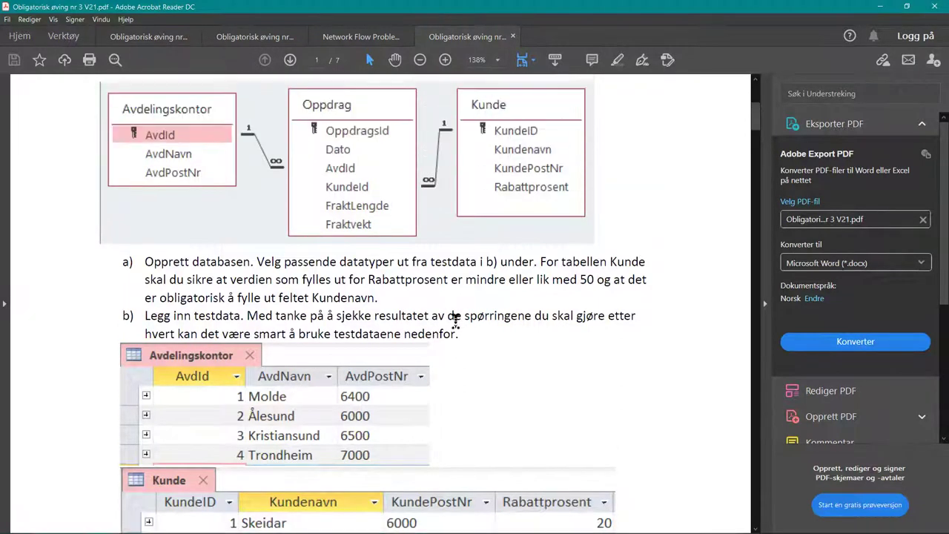
drag(256, 263, 498, 268)
click(493, 365)
scroll(370, 339, down, 1)
scroll(236, 389, down, 2)
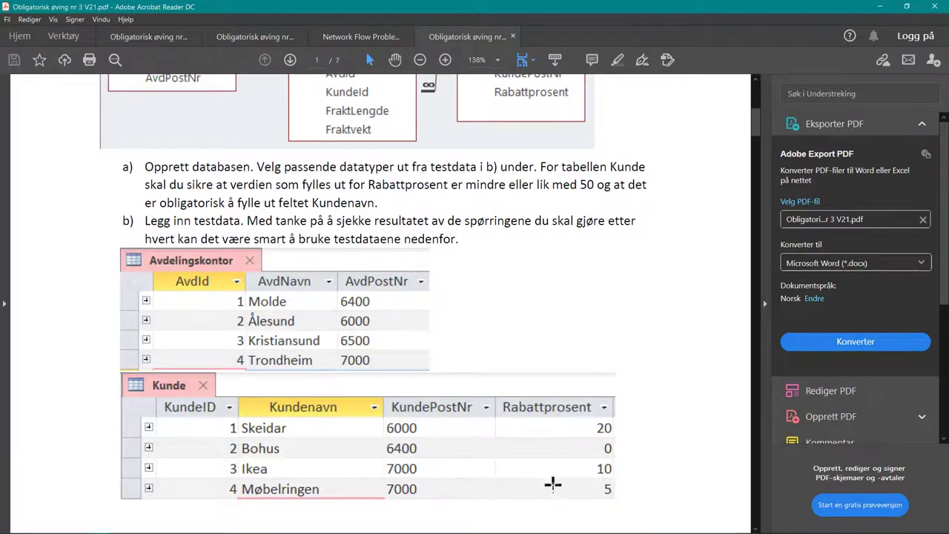
scroll(525, 429, down, 10)
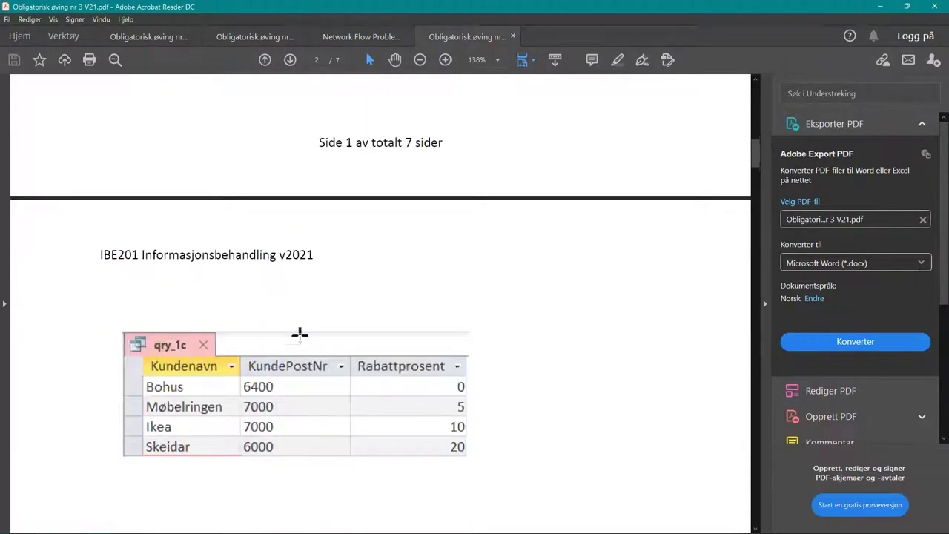
scroll(300, 335, down, 5)
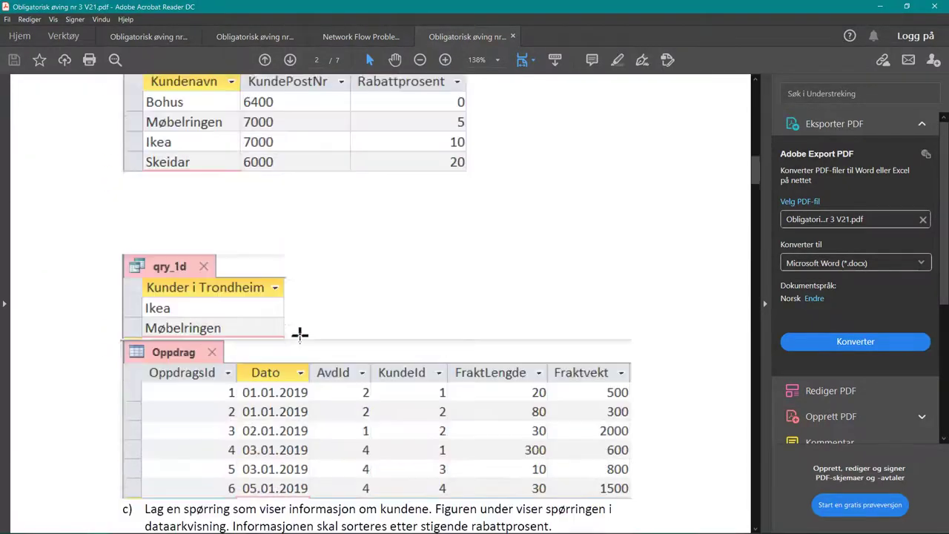